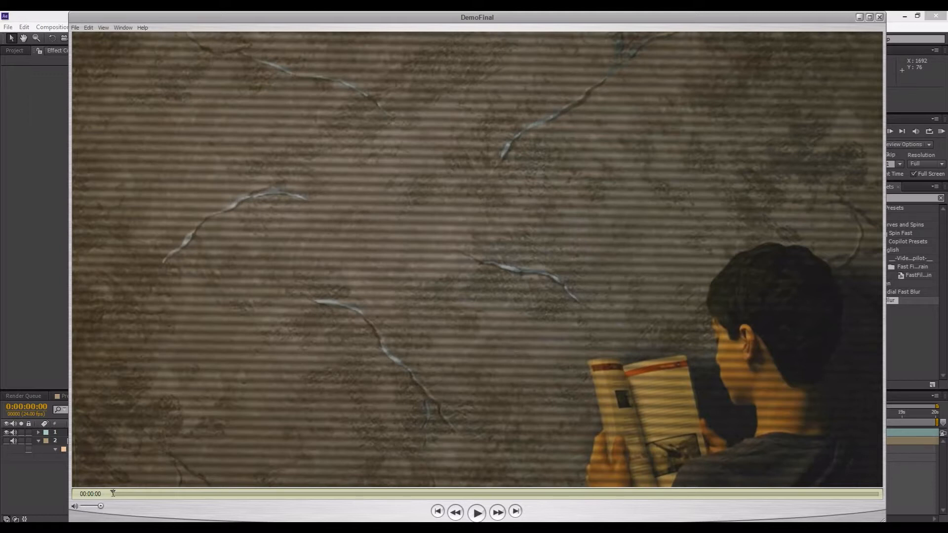
Play the finished DemoFinal clip through and close its player
{"action": "left_click", "coordinate": [482, 515]}
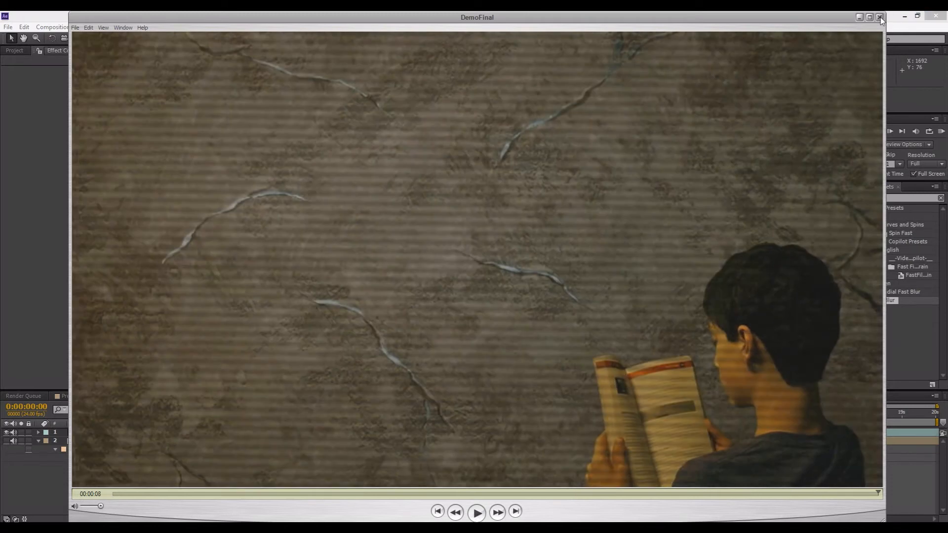
{"action": "left_click", "coordinate": [880, 18]}
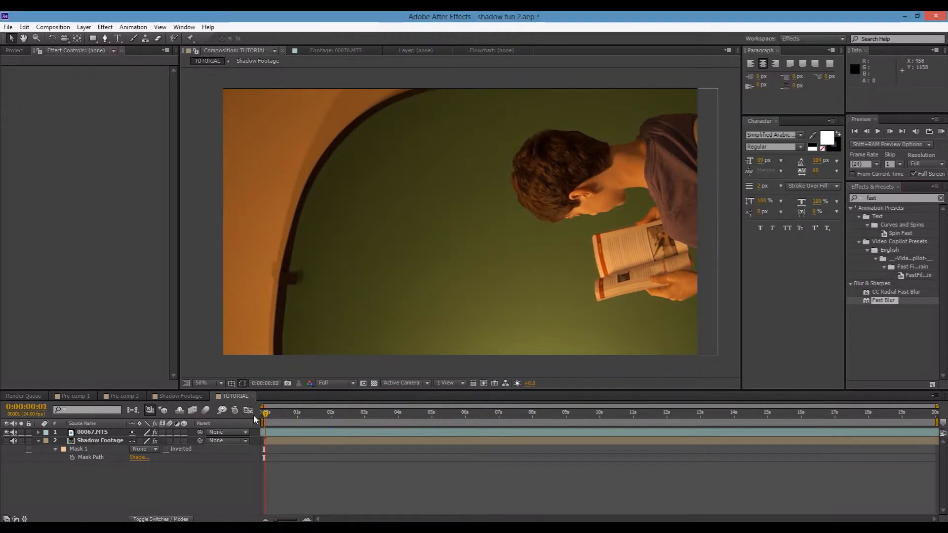
Set the TUTORIAL composition's preview resolution to Quarter and play back the footage
{"action": "left_click_drag", "start_coordinate": [270, 414], "coordinate": [264, 413]}
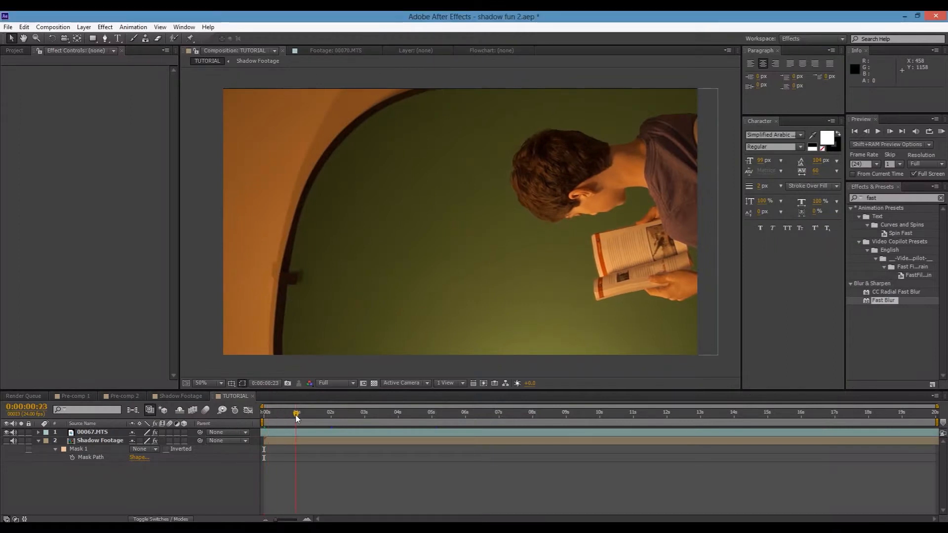
{"action": "key", "text": "space"}
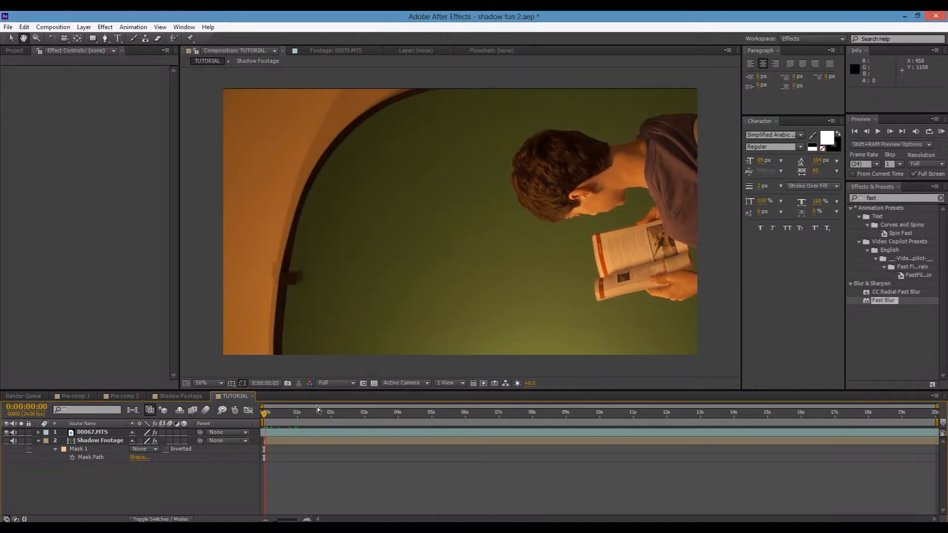
{"action": "left_click", "coordinate": [338, 384]}
{"action": "left_click", "coordinate": [338, 444]}
{"action": "left_click_drag", "start_coordinate": [276, 414], "coordinate": [150, 487]}
{"action": "key", "text": "space"}
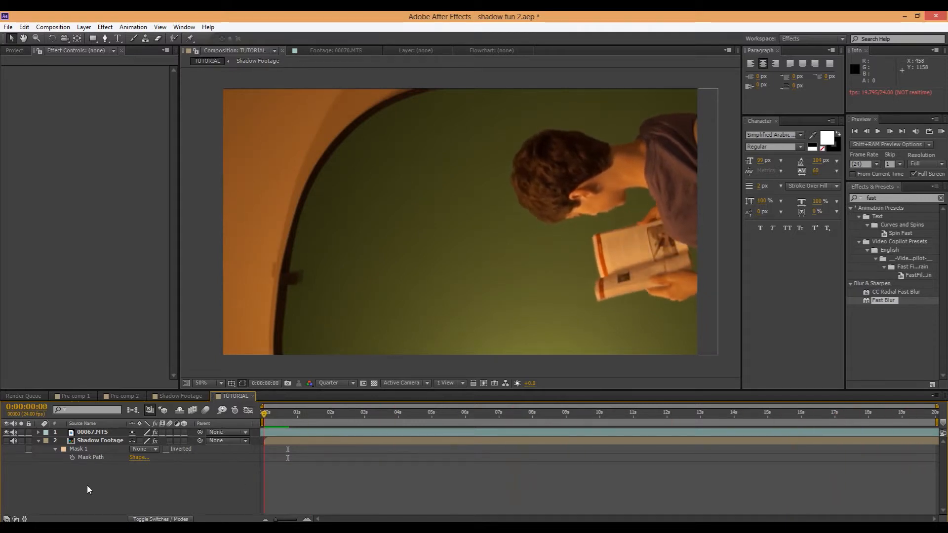
Check the Shadow Footage layer on its own, hide it, and show and select only the 00067.MTS layer
{"action": "left_click", "coordinate": [7, 432]}
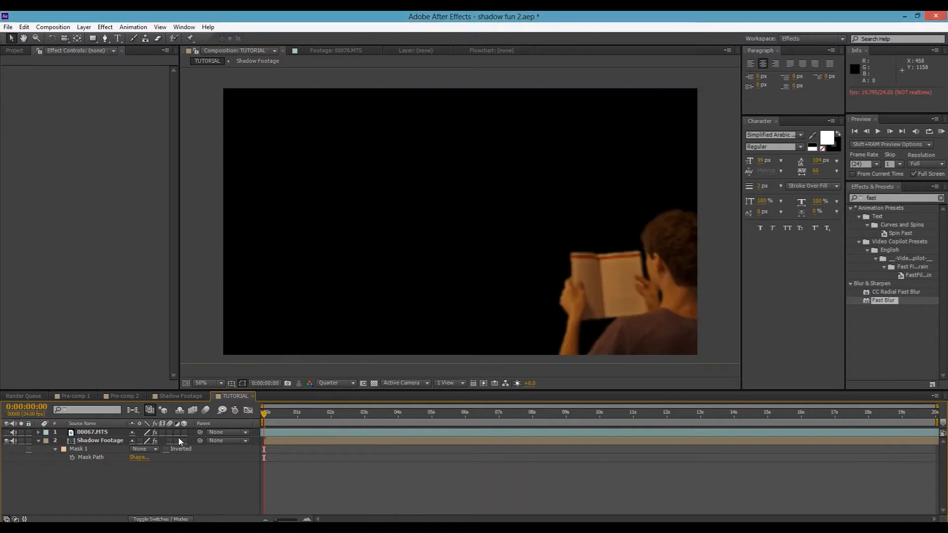
{"action": "left_click", "coordinate": [114, 440]}
{"action": "left_click", "coordinate": [6, 441]}
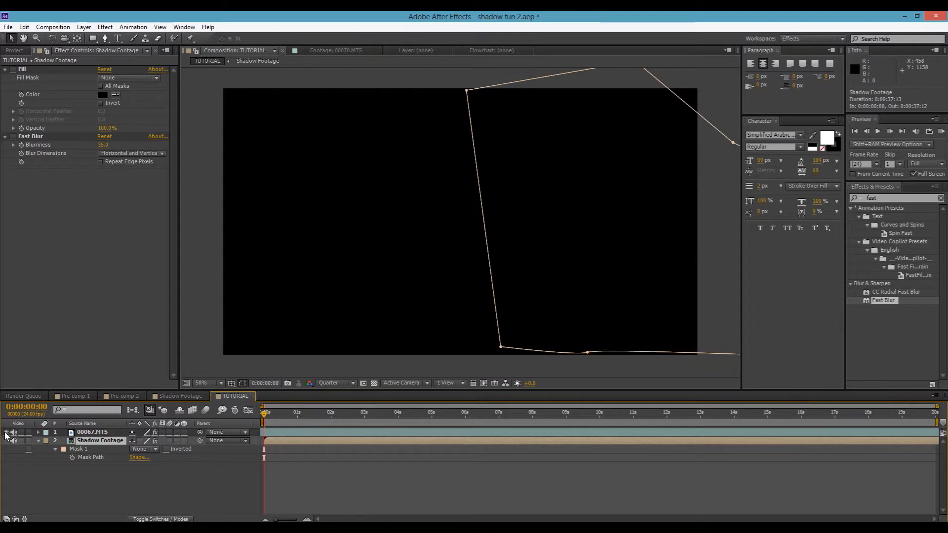
{"action": "left_click", "coordinate": [6, 433]}
{"action": "left_click", "coordinate": [120, 433]}
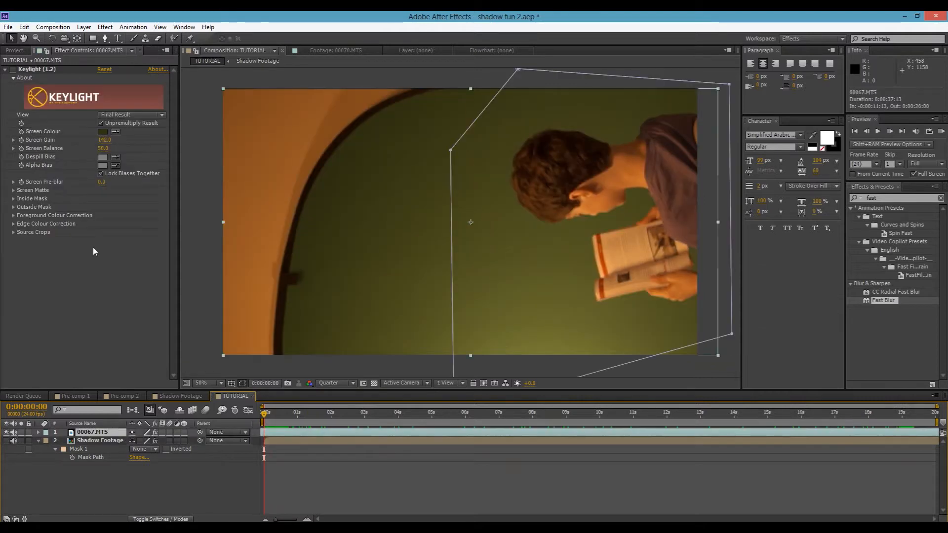
Add a second Keylight (1.2) effect to the 00067.MTS layer and sample the green backdrop as its Screen Colour
{"action": "left_click", "coordinate": [4, 70]}
{"action": "left_click", "coordinate": [58, 72]}
{"action": "left_click", "coordinate": [898, 197]}
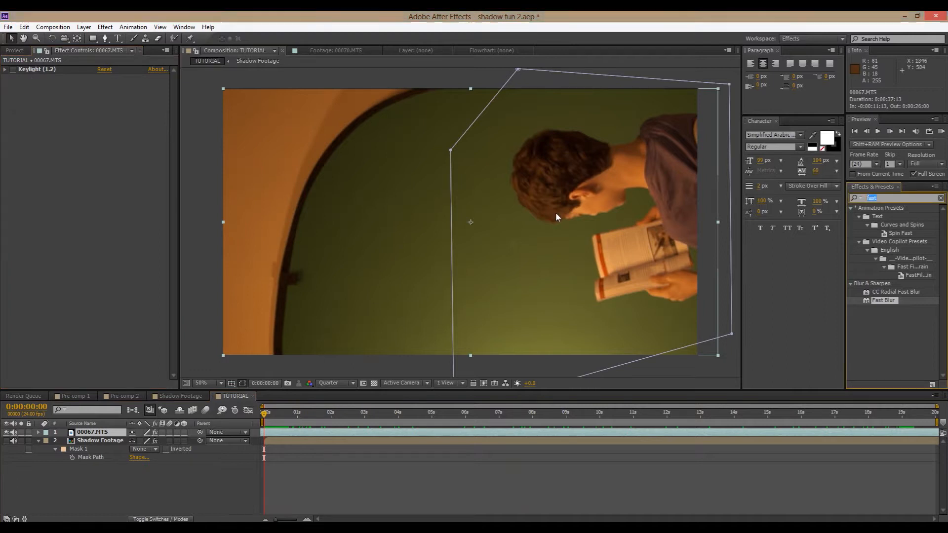
{"action": "type", "text": "keylight"}
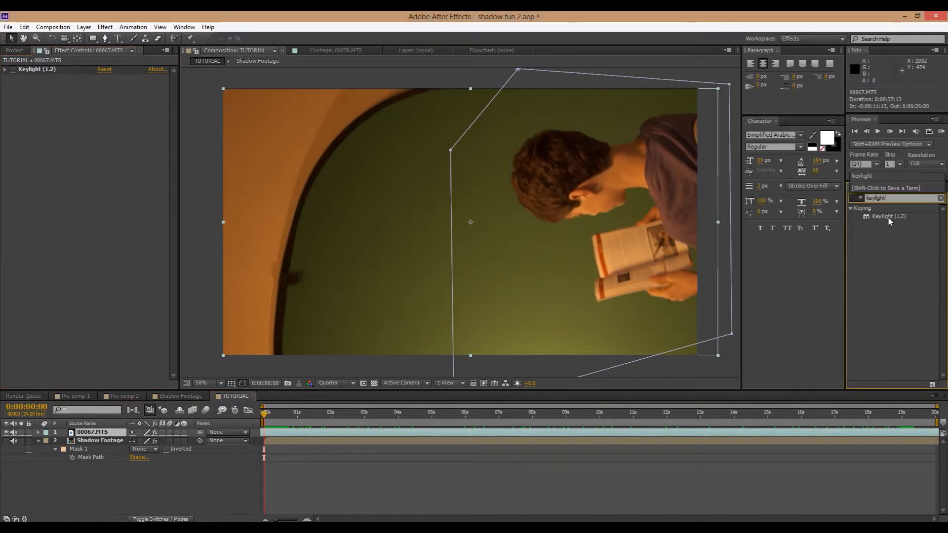
{"action": "left_click_drag", "start_coordinate": [890, 221], "coordinate": [25, 222]}
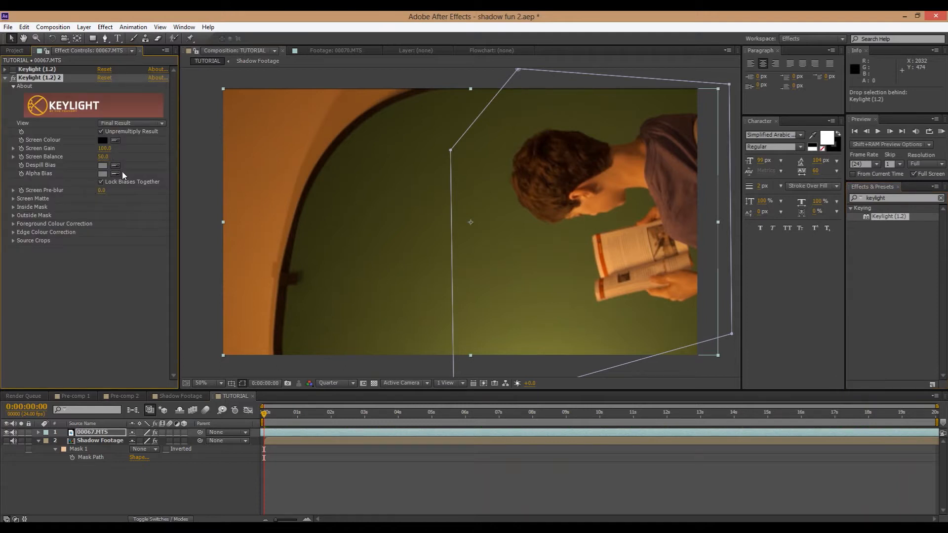
{"action": "left_click", "coordinate": [119, 141]}
{"action": "left_click", "coordinate": [546, 306]}
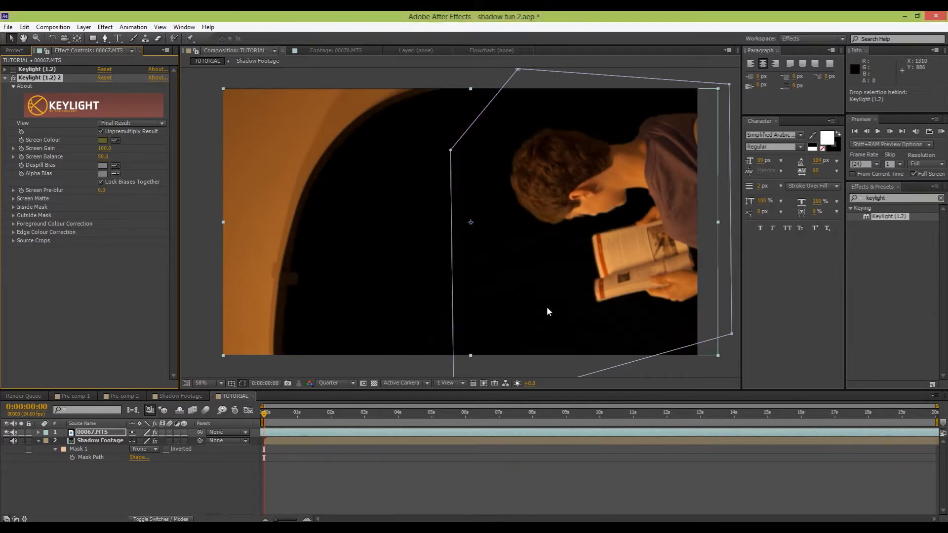
Set Mask 1 of the 00067.MTS layer to Add mode and collapse the layer's mask properties
{"action": "left_click", "coordinate": [92, 432]}
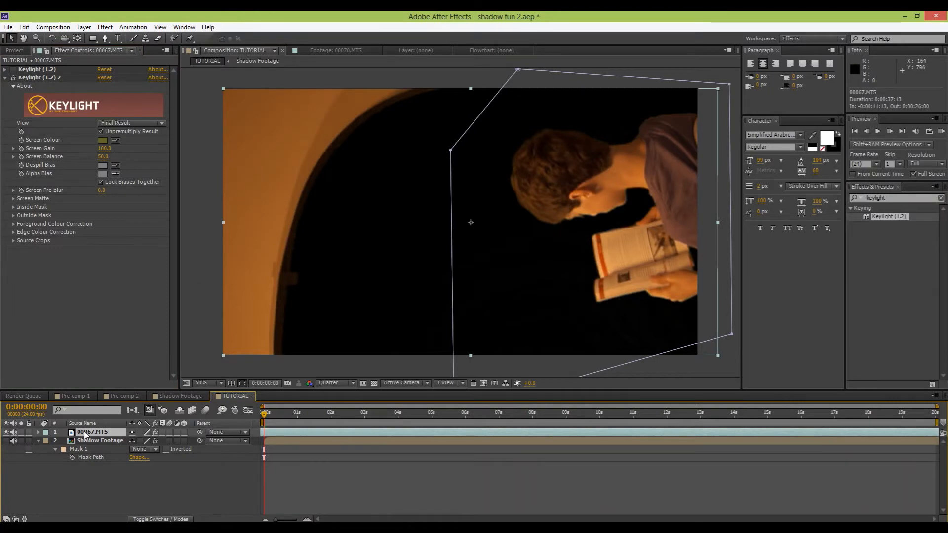
{"action": "key", "text": "ctrl+v"}
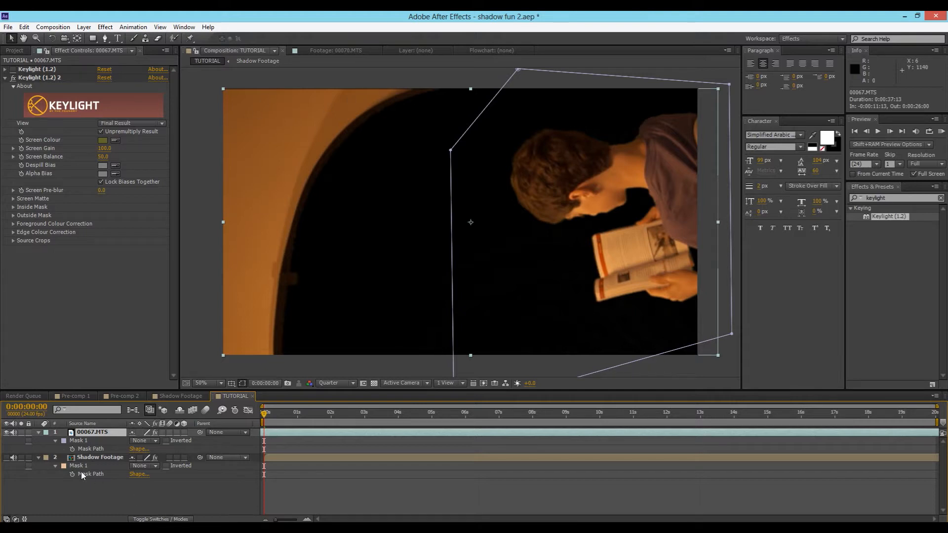
{"action": "left_click", "coordinate": [151, 443]}
{"action": "left_click", "coordinate": [158, 462]}
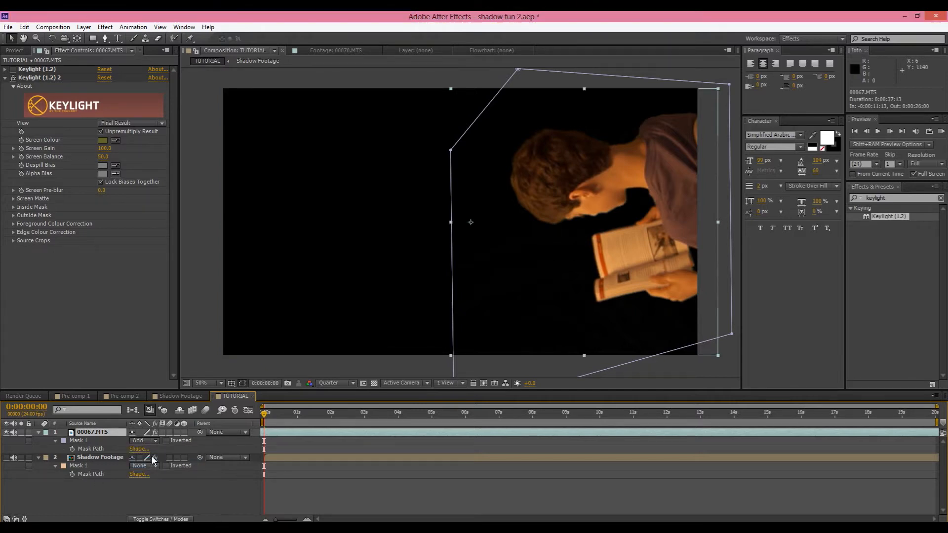
{"action": "left_click", "coordinate": [38, 432]}
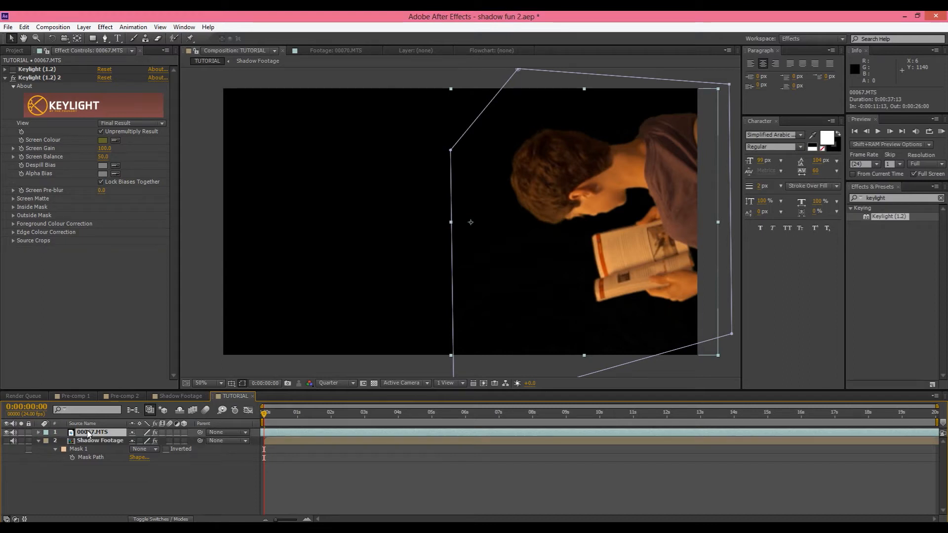
Rotate the 00067.MTS layer to 90° and move it about 308 px right and 452 px up in the frame
{"action": "key", "text": "r"}
{"action": "left_click", "coordinate": [144, 441]}
{"action": "type", "text": "90"}
{"action": "key", "text": "Return"}
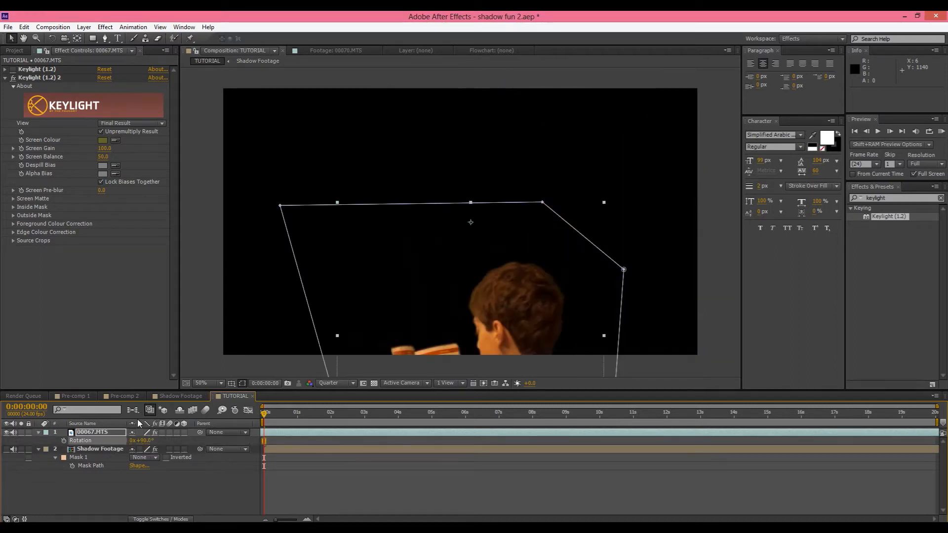
{"action": "left_click_drag", "start_coordinate": [495, 332], "coordinate": [571, 221]}
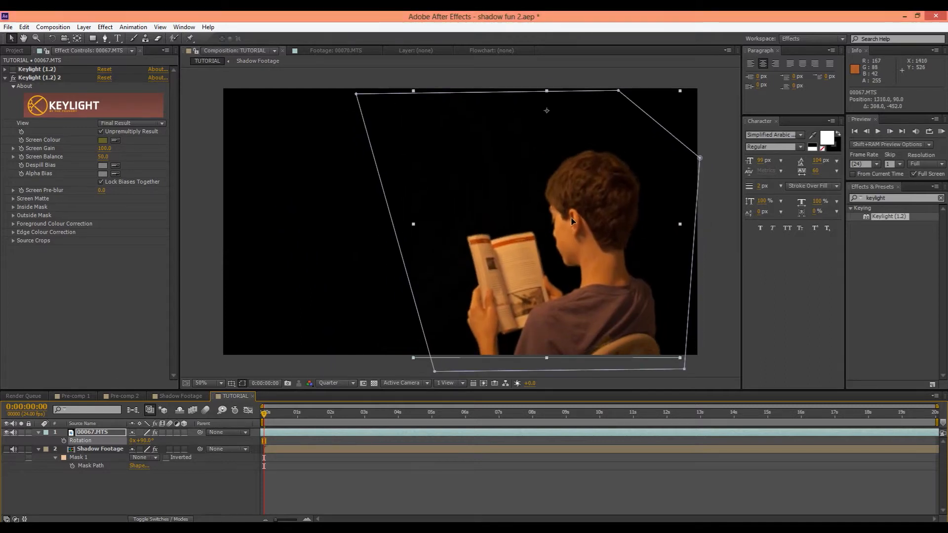
{"action": "left_click", "coordinate": [719, 269]}
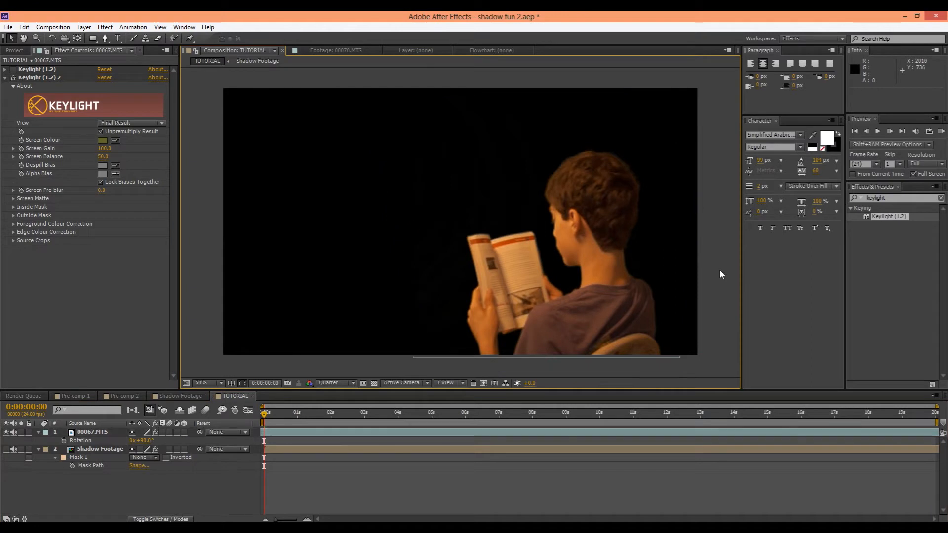
{"action": "left_click_drag", "start_coordinate": [555, 288], "coordinate": [555, 295]}
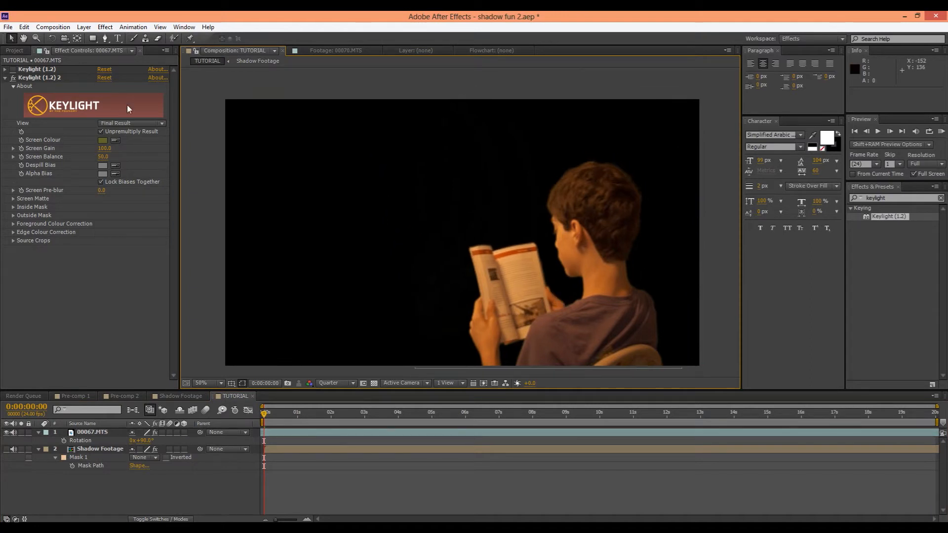
Refine the second Keylight's matte in Status view with lower Screen Gain, Screen Balance 74 and Screen Softness 1, and return to Final Result
{"action": "left_click", "coordinate": [139, 124]}
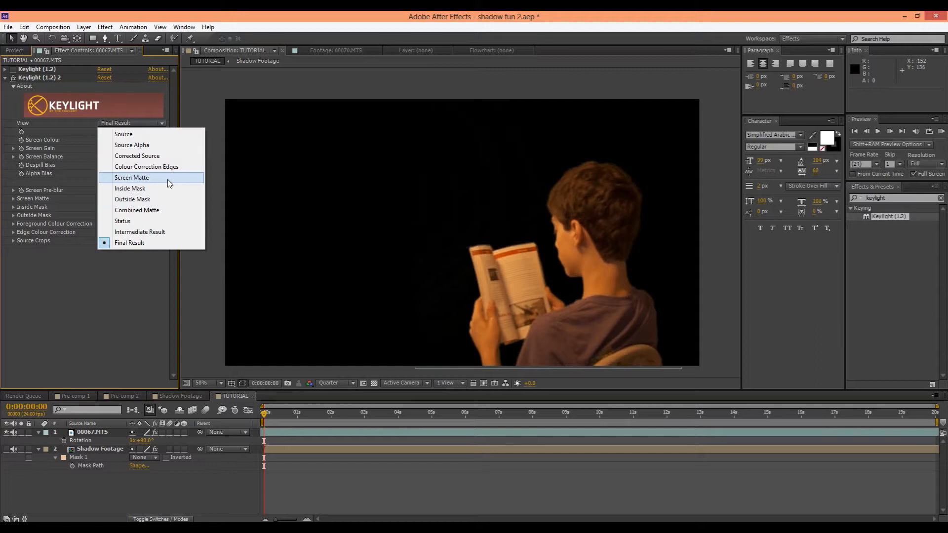
{"action": "left_click", "coordinate": [161, 222]}
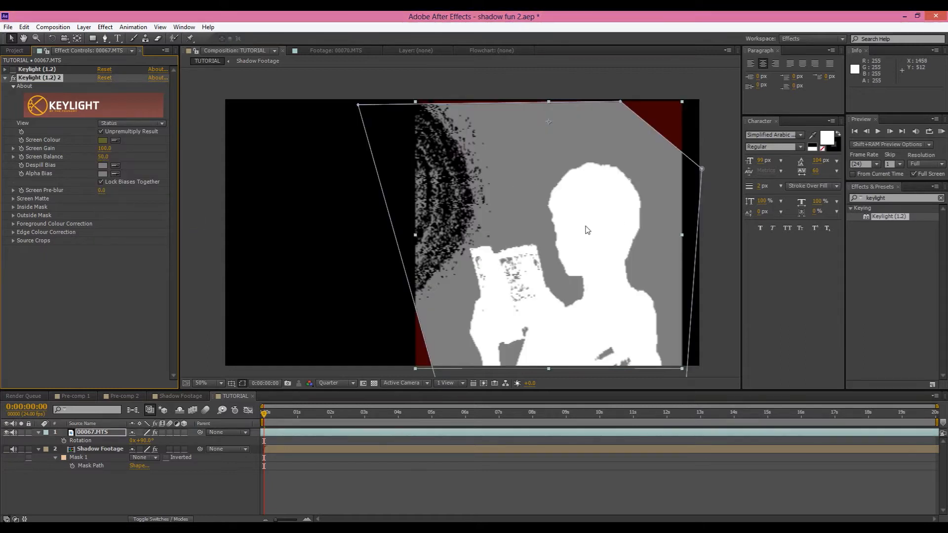
{"action": "left_click_drag", "start_coordinate": [109, 149], "coordinate": [127, 165]}
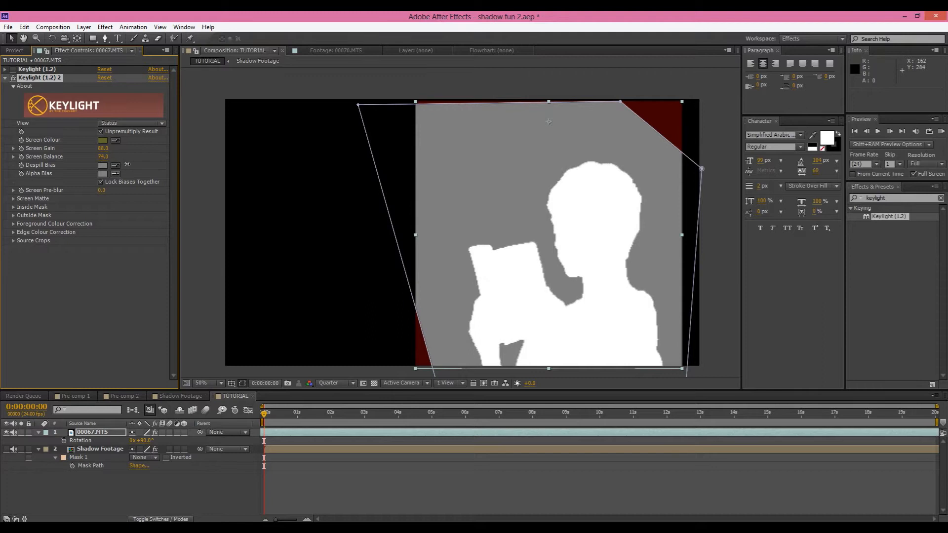
{"action": "left_click", "coordinate": [13, 197]}
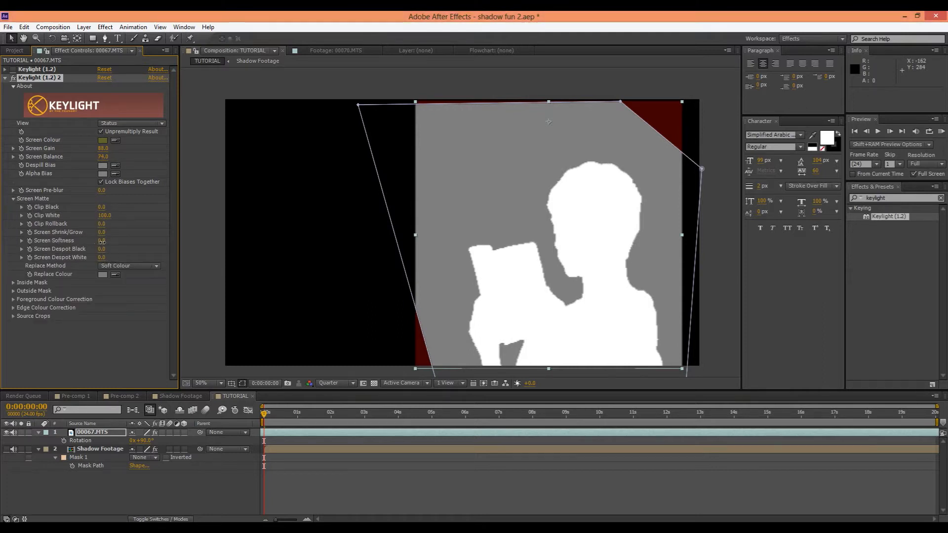
{"action": "left_click_drag", "start_coordinate": [102, 241], "coordinate": [103, 247]}
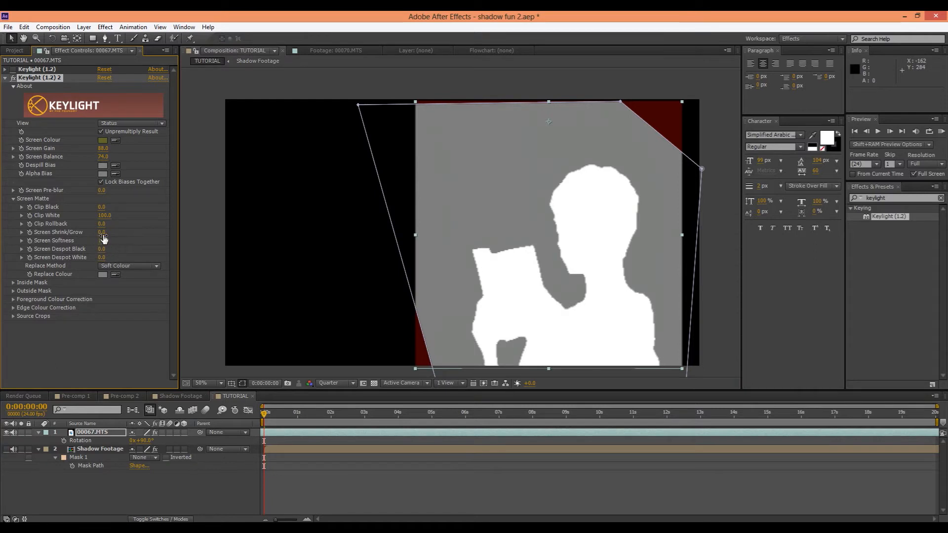
{"action": "left_click", "coordinate": [128, 123]}
{"action": "left_click", "coordinate": [165, 246]}
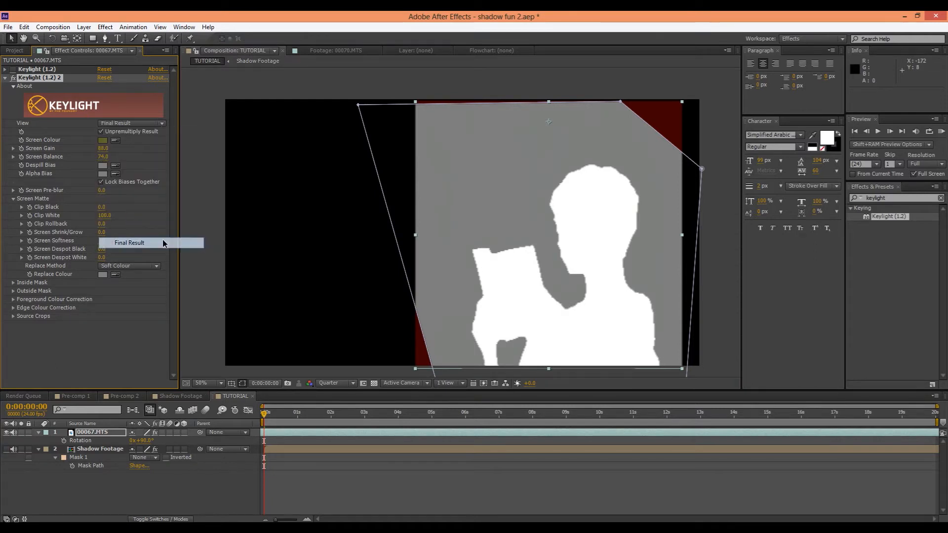
Set the second Keylight's Screen Gain to 109, Screen Balance to 78 and Clip Black to 42
{"action": "left_click", "coordinate": [116, 123]}
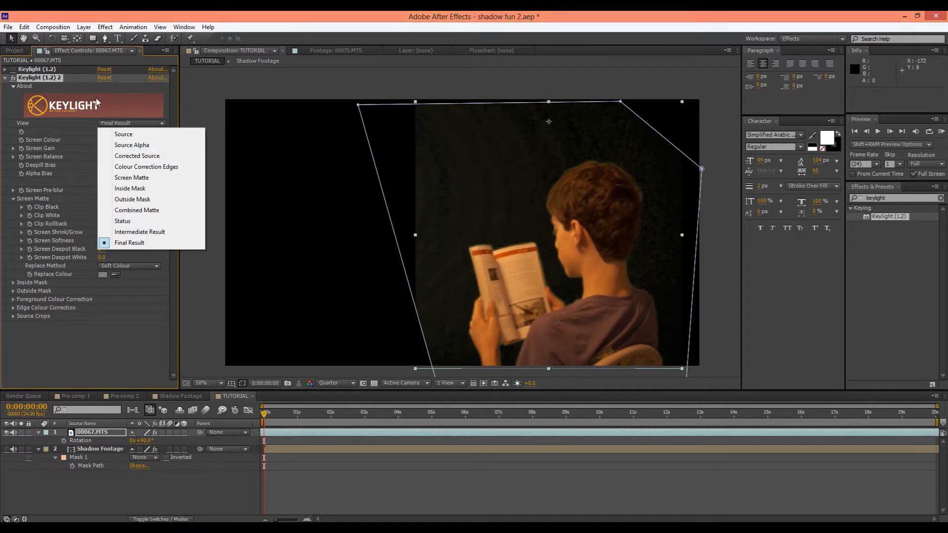
{"action": "left_click", "coordinate": [86, 140]}
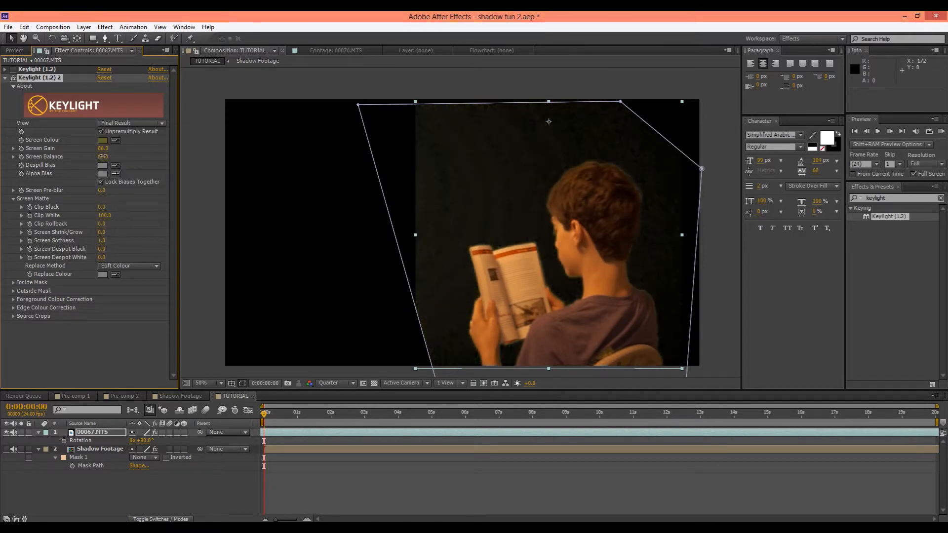
{"action": "left_click_drag", "start_coordinate": [87, 158], "coordinate": [117, 151]}
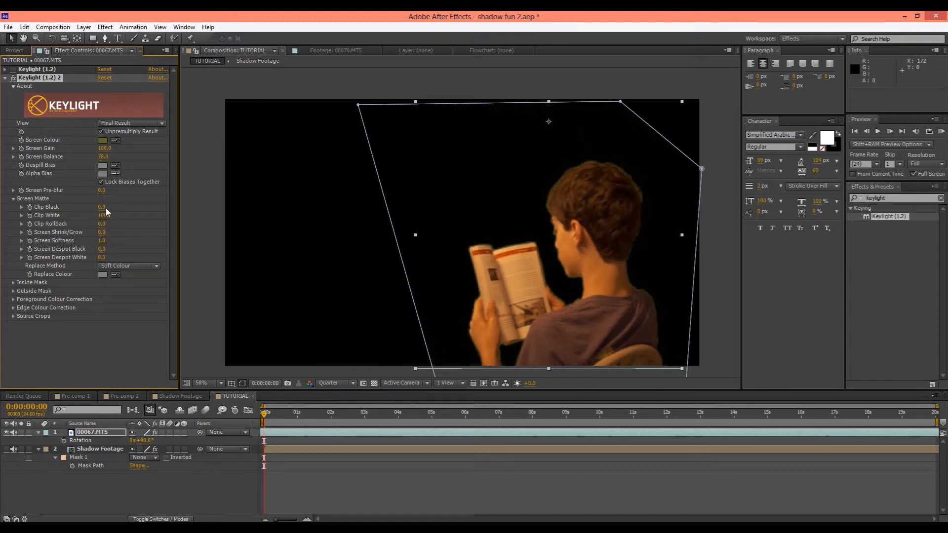
{"action": "mouse_move", "coordinate": [141, 204]}
{"action": "left_mouse_down"}
{"action": "mouse_move", "coordinate": [149, 200]}
{"action": "mouse_move", "coordinate": [127, 208]}
{"action": "left_mouse_up"}
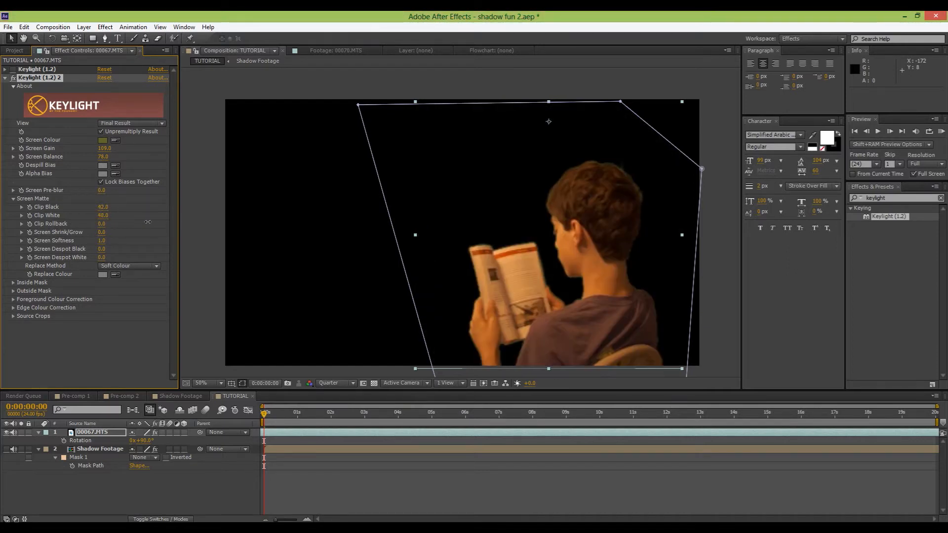
Set the second Keylight's Screen Shrink/Grow to -2 and Screen Softness to 2
{"action": "left_click", "coordinate": [102, 232]}
{"action": "type", "text": "-2"}
{"action": "key", "text": "Return"}
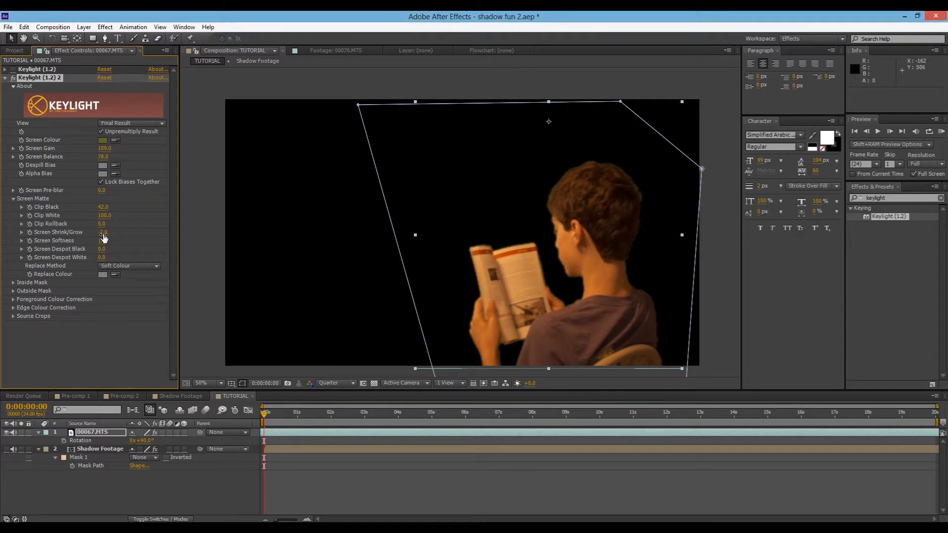
{"action": "left_click", "coordinate": [103, 241]}
{"action": "type", "text": "2"}
{"action": "key", "text": "Return"}
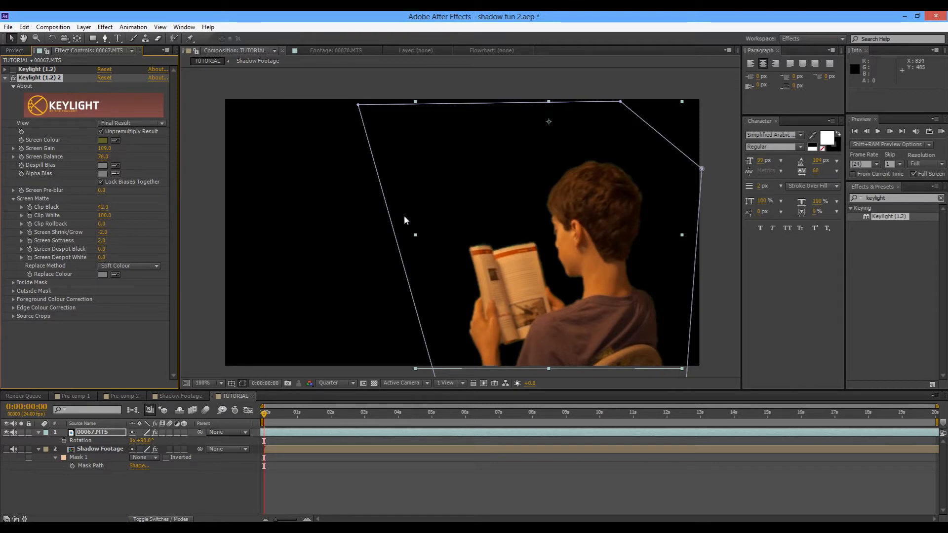
Sample a dark brown from the boy's hair as the second Keylight's Replace Colour
{"action": "scroll", "coordinate": [405, 216], "scroll_direction": "up", "scroll_amount": 4}
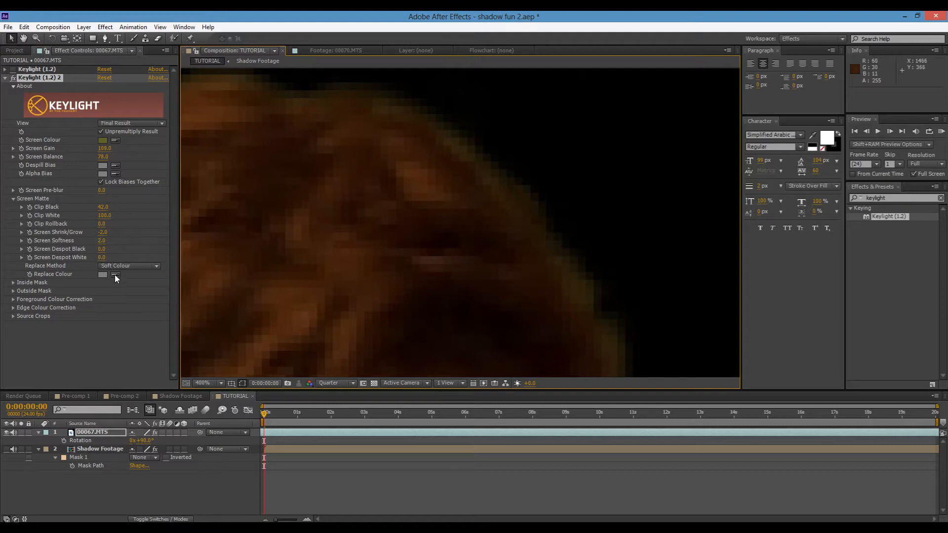
{"action": "left_click", "coordinate": [496, 265]}
{"action": "scroll", "coordinate": [582, 275], "scroll_direction": "down", "scroll_amount": 2}
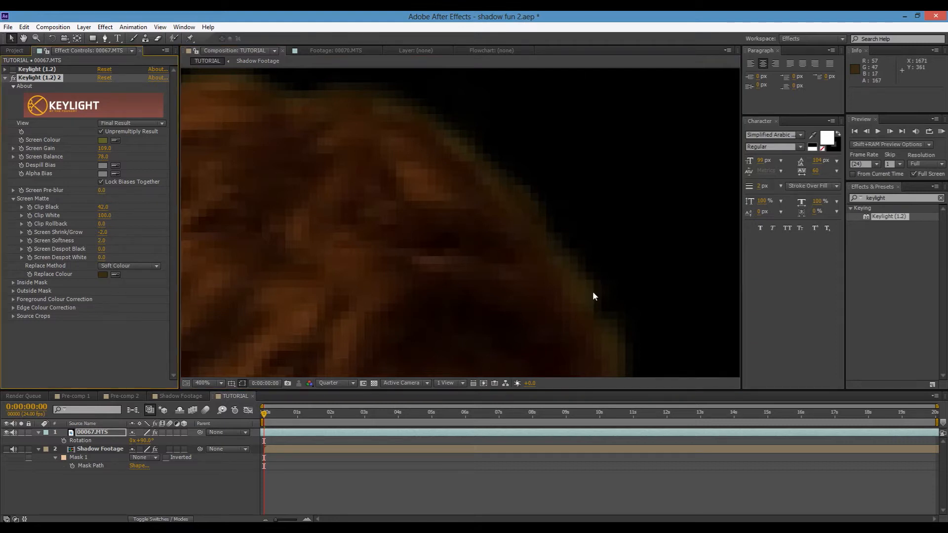
{"action": "scroll", "coordinate": [503, 306], "scroll_direction": "down", "scroll_amount": 3}
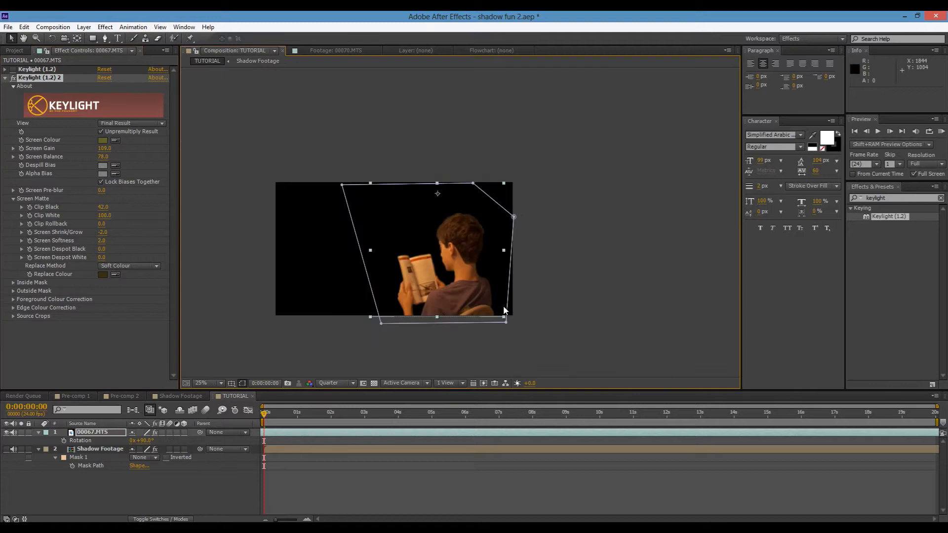
Set the second Keylight's Despill Bias to a pale orange, FFD998
{"action": "left_click_drag", "start_coordinate": [490, 226], "coordinate": [498, 240]}
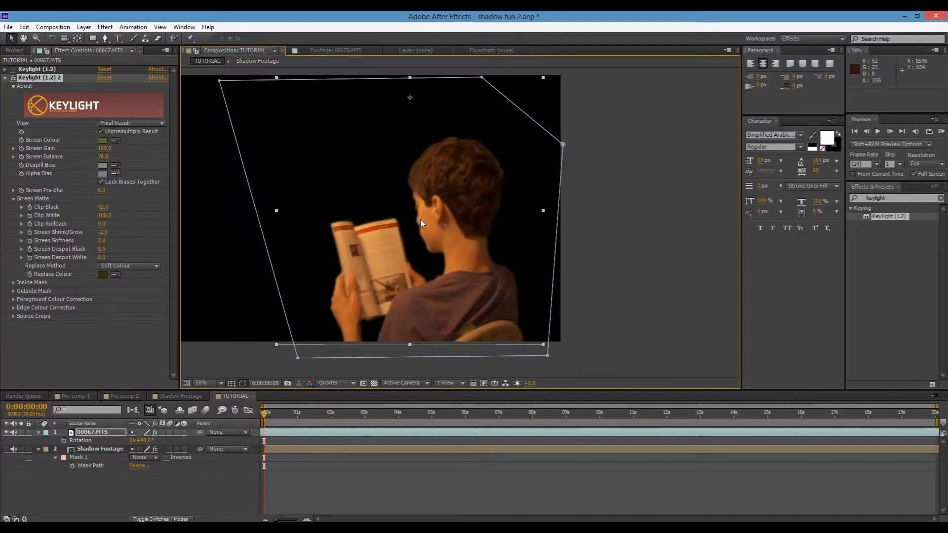
{"action": "left_click", "coordinate": [103, 165]}
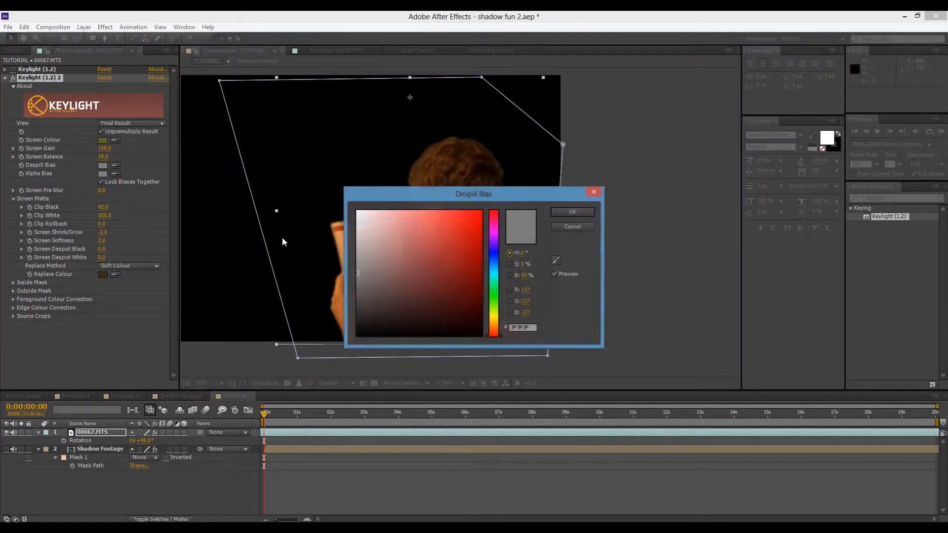
{"action": "left_click", "coordinate": [495, 326]}
{"action": "left_click", "coordinate": [427, 287]}
{"action": "left_click", "coordinate": [390, 211]}
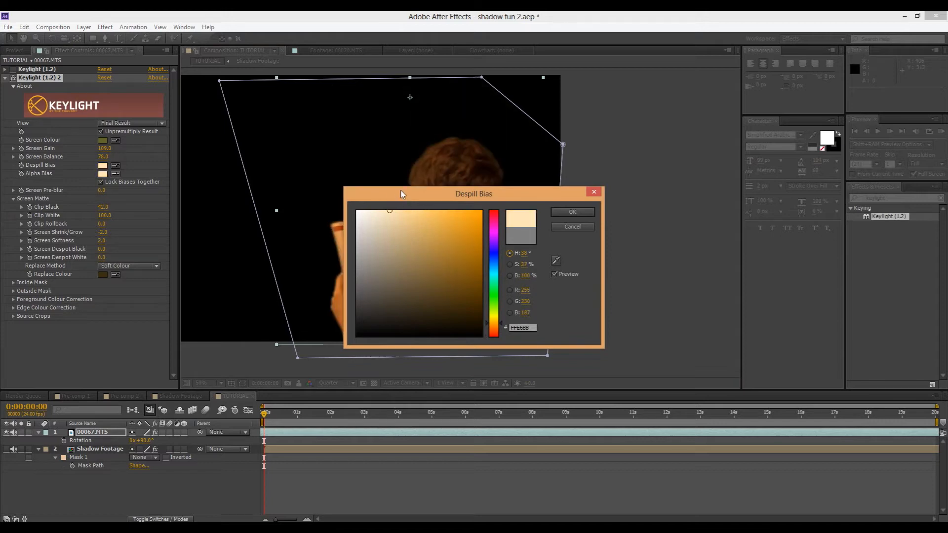
{"action": "left_click_drag", "start_coordinate": [401, 191], "coordinate": [588, 257]}
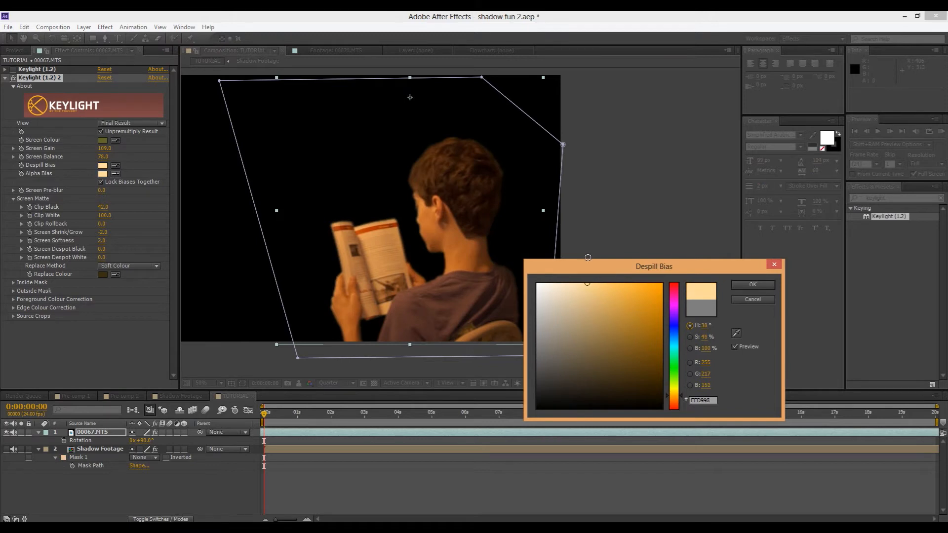
{"action": "left_click", "coordinate": [752, 285]}
Scale the 00067.MTS layer down and place the boy in the frame's lower-right corner, at about 1364, 304
{"action": "key", "text": "comma"}
{"action": "key", "text": "comma"}
{"action": "key", "text": "comma"}
{"action": "key", "text": "period"}
{"action": "key", "text": "period"}
{"action": "key", "text": "period"}
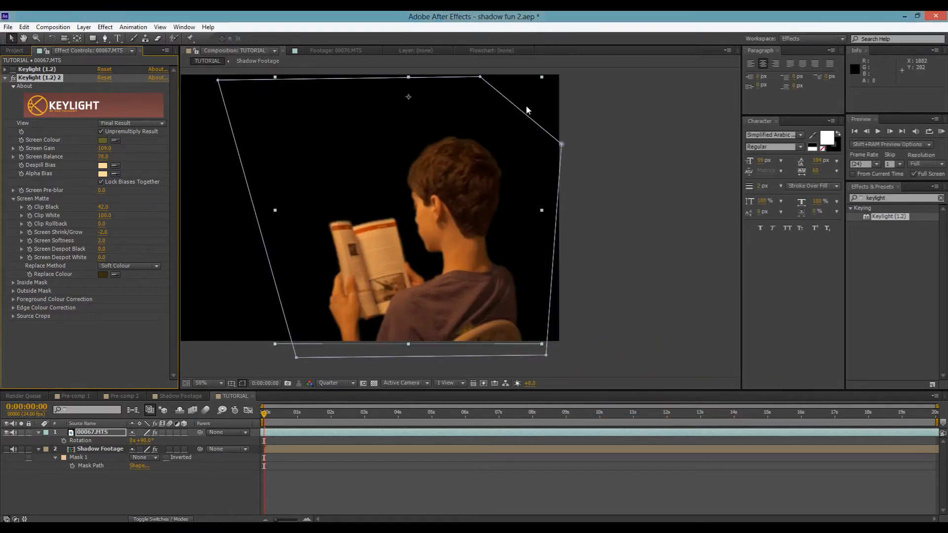
{"action": "left_click_drag", "start_coordinate": [541, 78], "coordinate": [499, 89]}
{"action": "left_click_drag", "start_coordinate": [434, 164], "coordinate": [449, 265]}
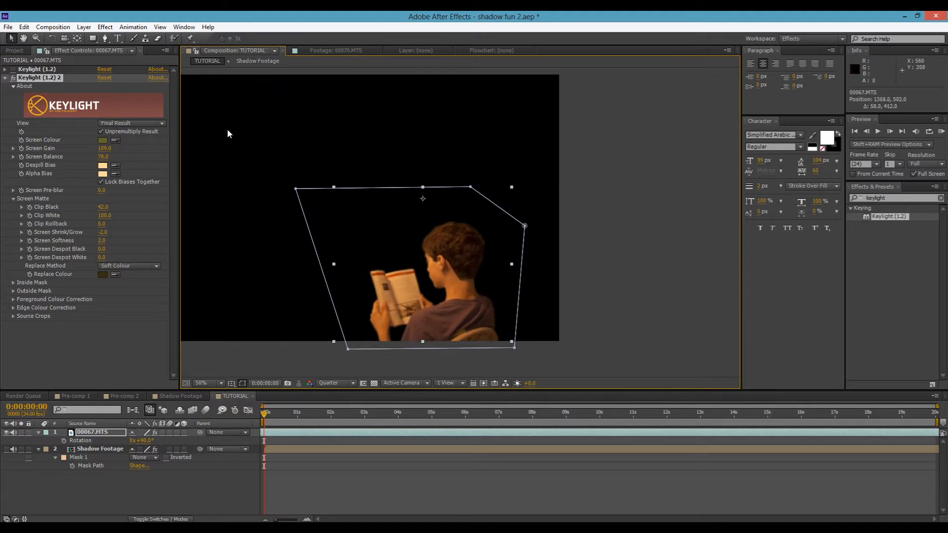
{"action": "mouse_move", "coordinate": [336, 187]}
{"action": "left_mouse_down"}
{"action": "mouse_move", "coordinate": [331, 179]}
{"action": "mouse_move", "coordinate": [318, 190]}
{"action": "left_mouse_up"}
{"action": "left_click_drag", "start_coordinate": [447, 261], "coordinate": [446, 218]}
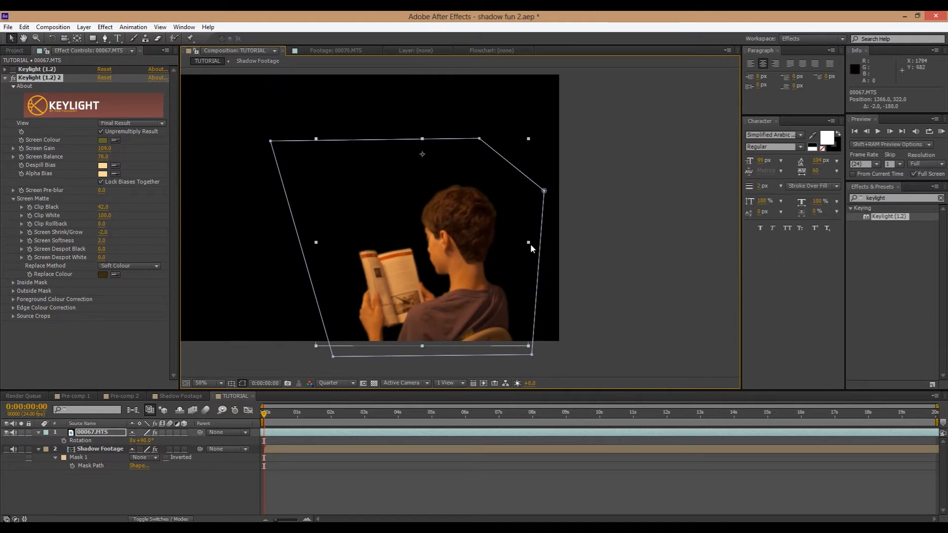
{"action": "left_click_drag", "start_coordinate": [531, 247], "coordinate": [540, 247]}
{"action": "left_click_drag", "start_coordinate": [491, 266], "coordinate": [491, 261]}
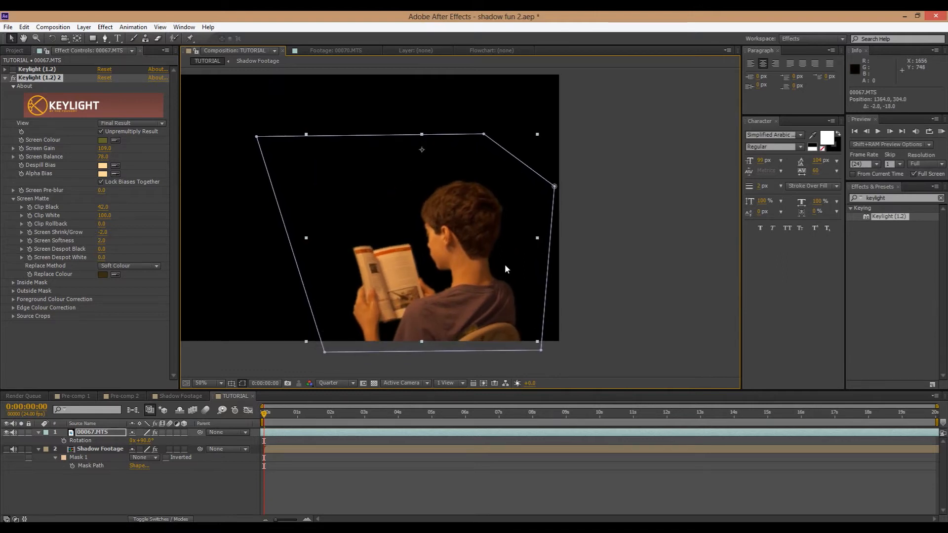
{"action": "left_click", "coordinate": [582, 338]}
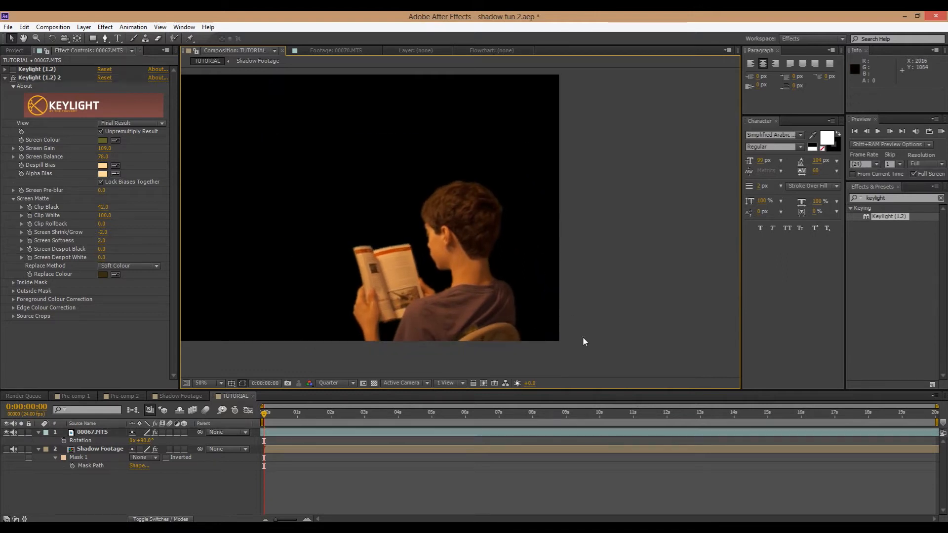
Make the Shadow Footage layer visible and select it, comparing it with the 00067.MTS layer hidden and shown
{"action": "left_click", "coordinate": [7, 450]}
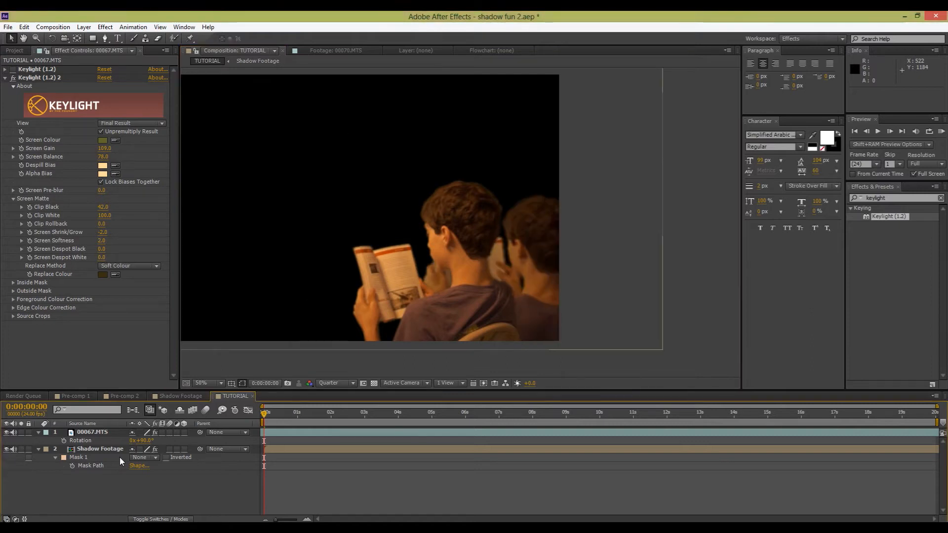
{"action": "left_click_drag", "start_coordinate": [270, 417], "coordinate": [112, 439]}
{"action": "left_click", "coordinate": [105, 449]}
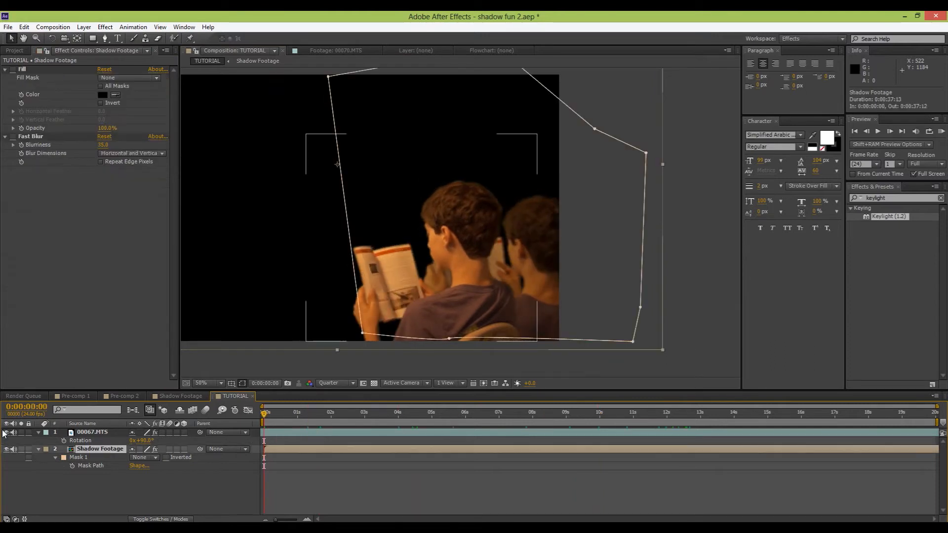
{"action": "left_click", "coordinate": [7, 432]}
{"action": "left_click", "coordinate": [6, 432]}
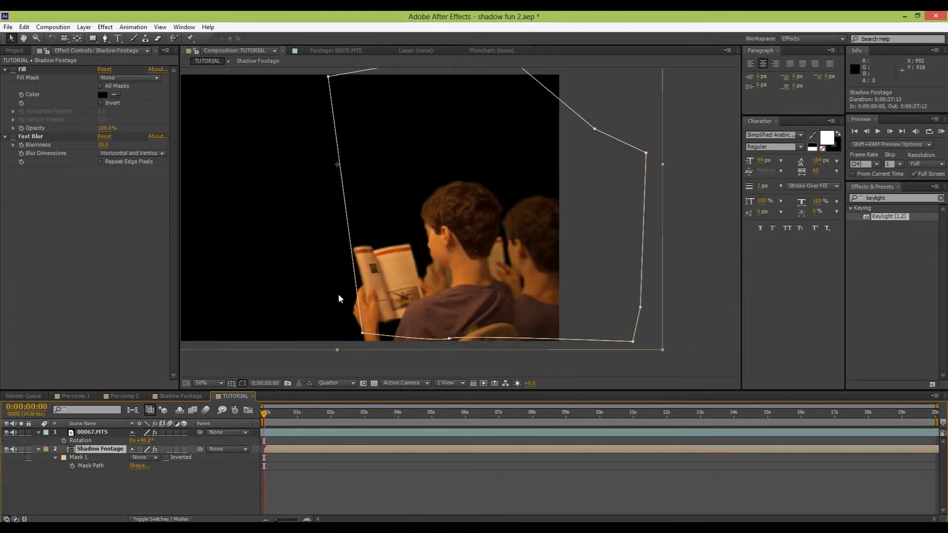
{"action": "left_click_drag", "start_coordinate": [263, 421], "coordinate": [176, 454]}
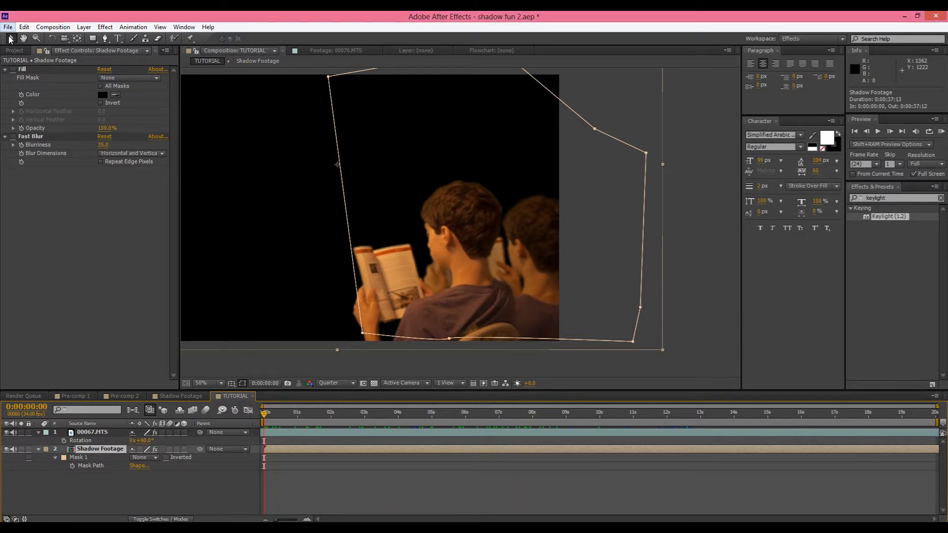
Enable the black Fill effect on the Shadow Footage layer and display the composition over the transparency grid
{"action": "left_click", "coordinate": [12, 69]}
{"action": "left_click", "coordinate": [12, 71]}
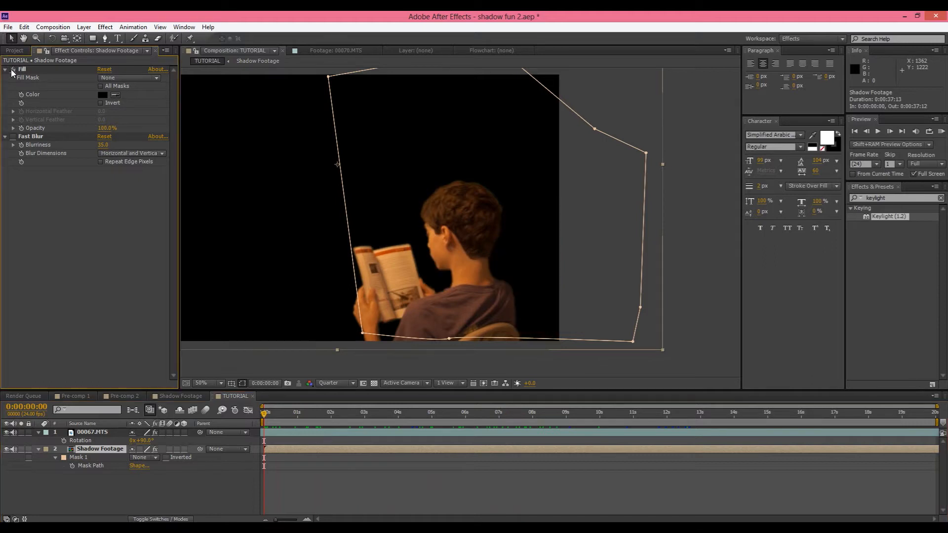
{"action": "left_click", "coordinate": [374, 383]}
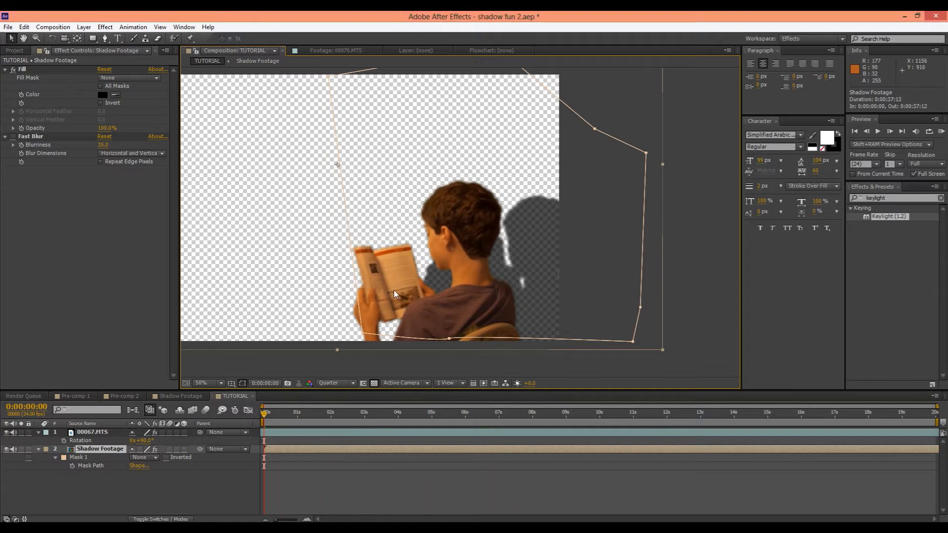
{"action": "key", "text": "period"}
{"action": "left_click_drag", "start_coordinate": [427, 220], "coordinate": [269, 134]}
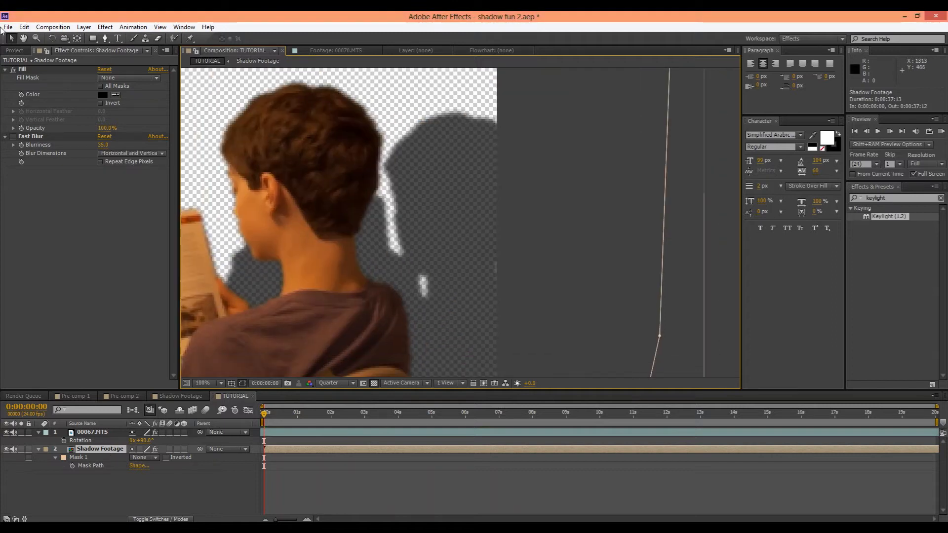
Enable the Fast Blur effect on the Shadow Footage layer and reveal the layer's Opacity property
{"action": "left_click", "coordinate": [29, 68]}
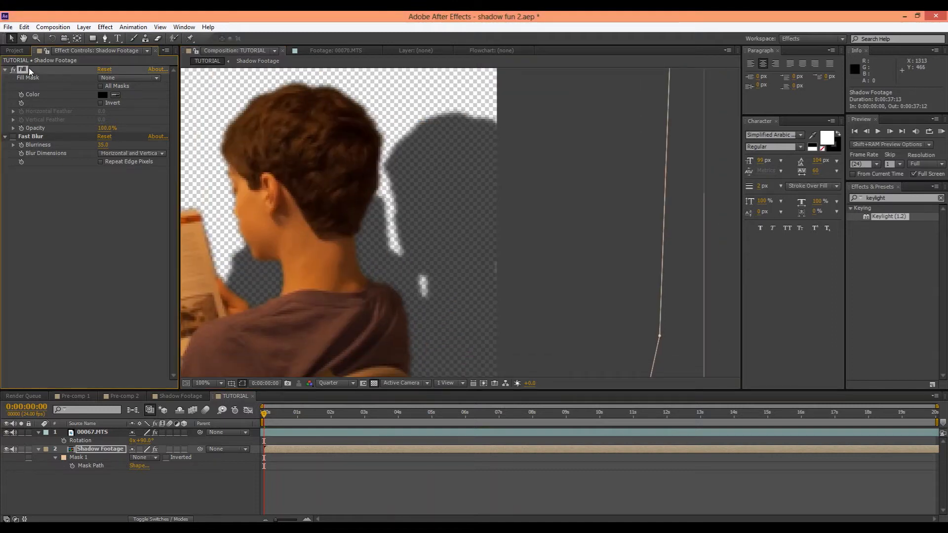
{"action": "left_click", "coordinate": [13, 137]}
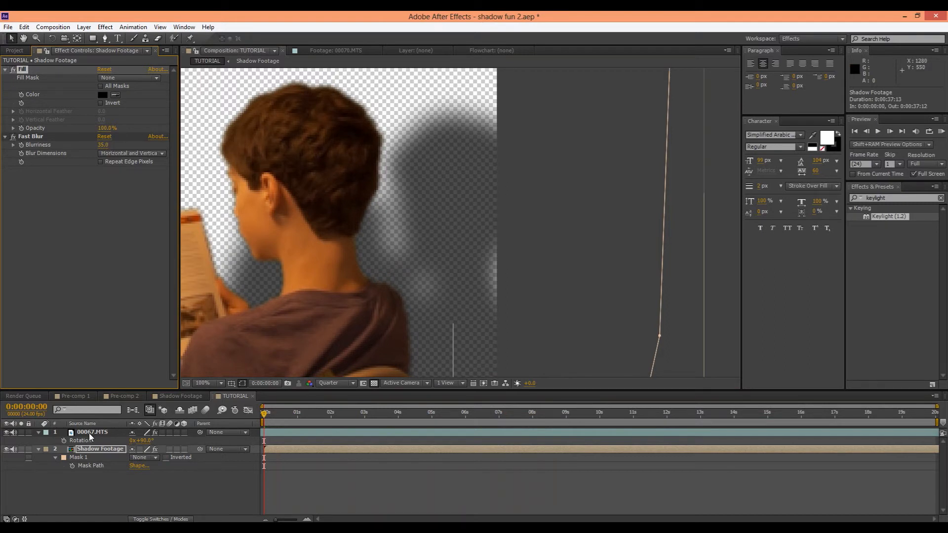
{"action": "key", "text": "t"}
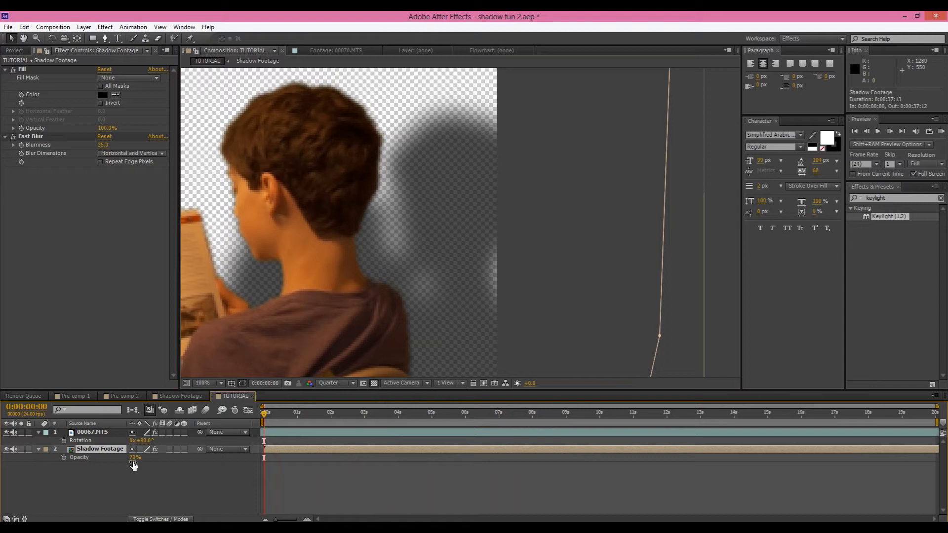
Pre-compose the 00067.MTS and Shadow Footage layers as Pre-comp 3, moving all attributes into it and opening it
{"action": "left_click", "coordinate": [116, 474]}
{"action": "left_click_drag", "start_coordinate": [73, 483], "coordinate": [80, 435]}
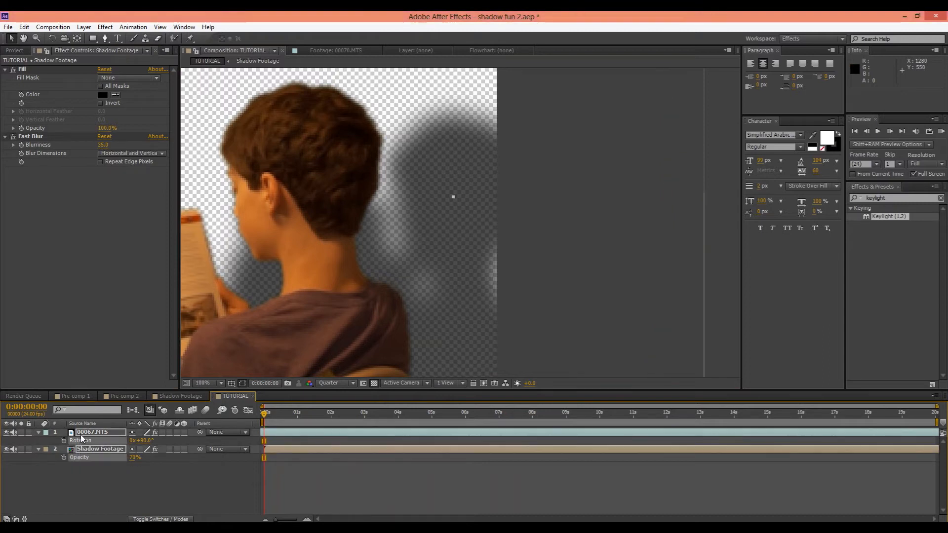
{"action": "right_click", "coordinate": [81, 435]}
{"action": "left_click", "coordinate": [116, 355]}
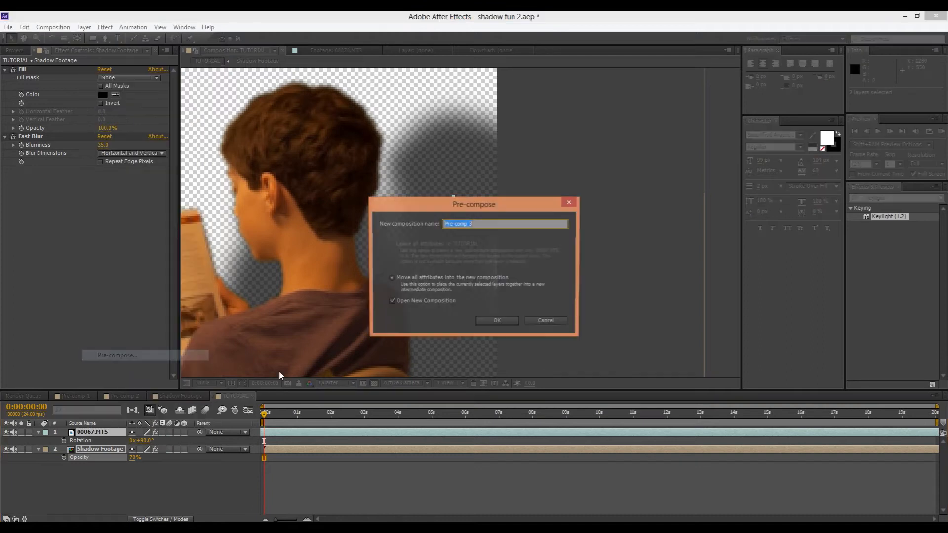
{"action": "left_click", "coordinate": [496, 321]}
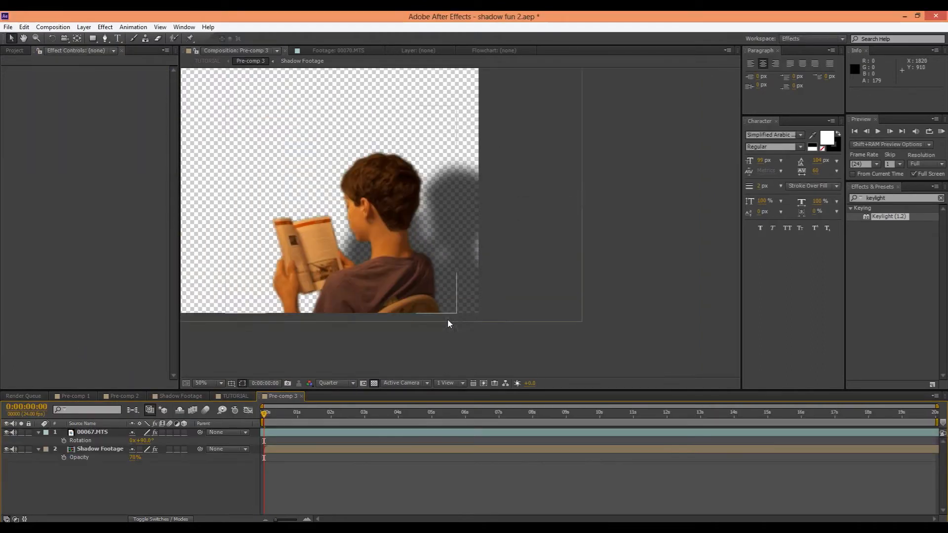
{"action": "left_click", "coordinate": [636, 371]}
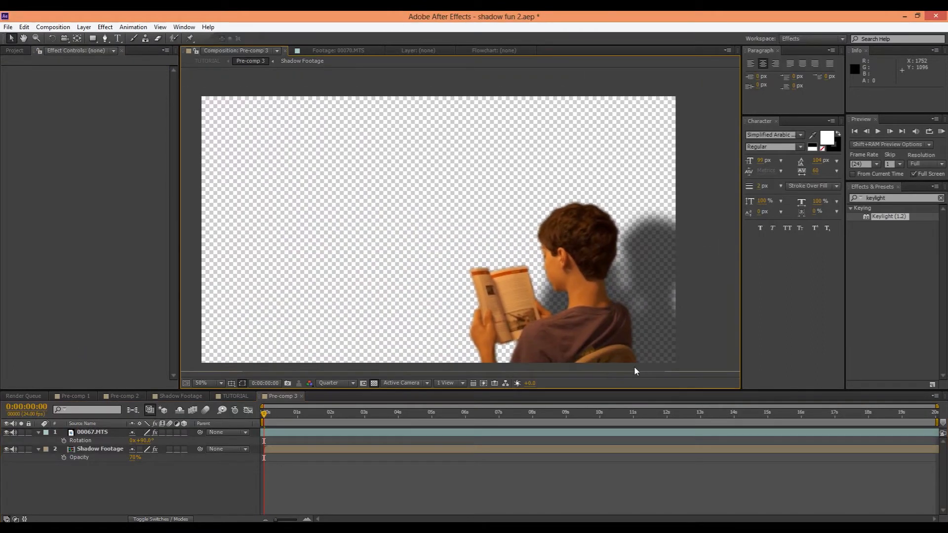
Add Textures_wallpapers_137.jpg beneath the boy and shadow layers and scale it to about 186% so it covers the frame
{"action": "left_click", "coordinate": [13, 51]}
{"action": "left_click_drag", "start_coordinate": [40, 241], "coordinate": [140, 488]}
{"action": "key", "text": "comma"}
{"action": "key", "text": "comma"}
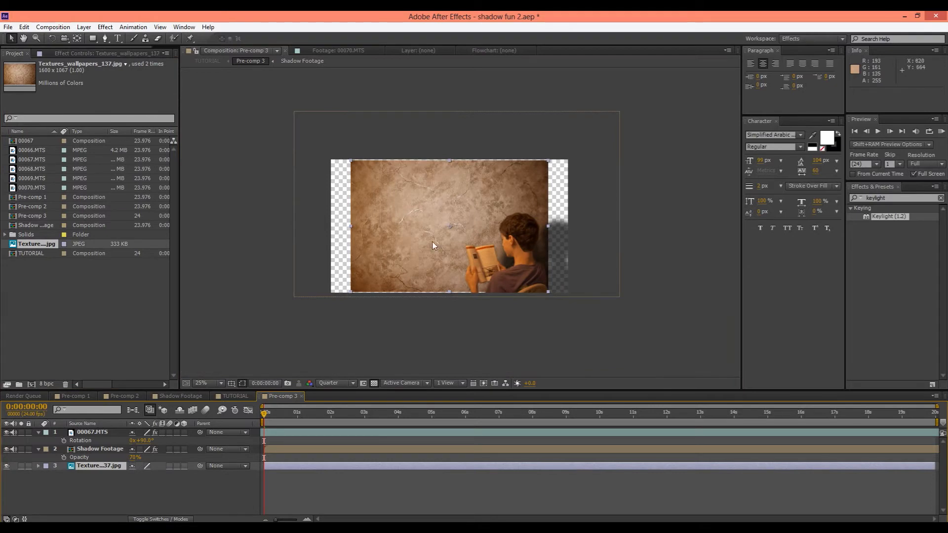
{"action": "left_click_drag", "start_coordinate": [349, 290], "coordinate": [267, 344]}
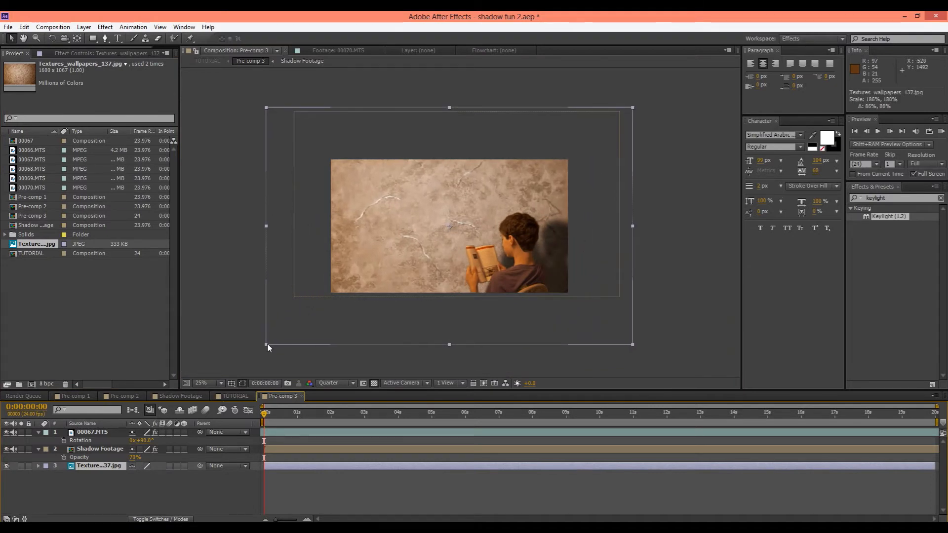
Make the wall texture layer 3D, turn it about 20° around its Y axis and move it to about 878, 499
{"action": "left_click", "coordinate": [184, 466]}
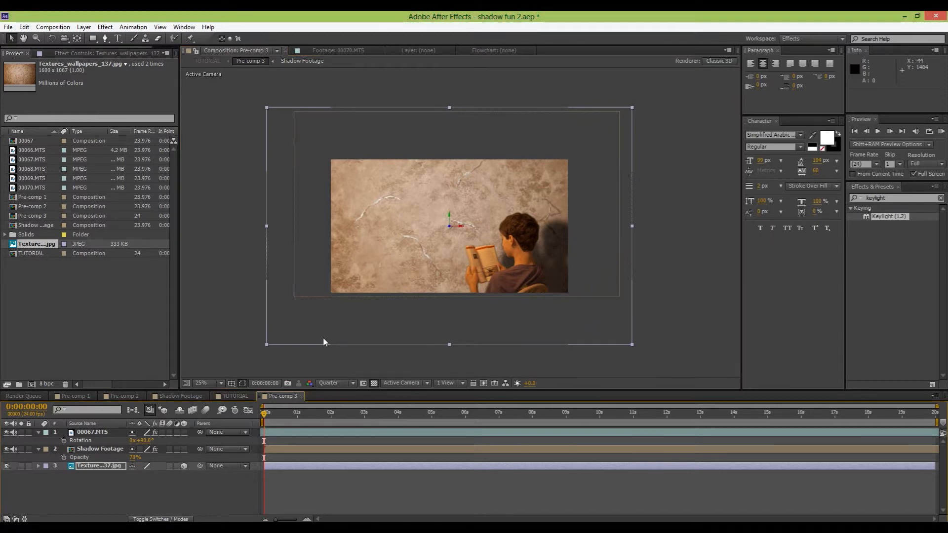
{"action": "key", "text": "w"}
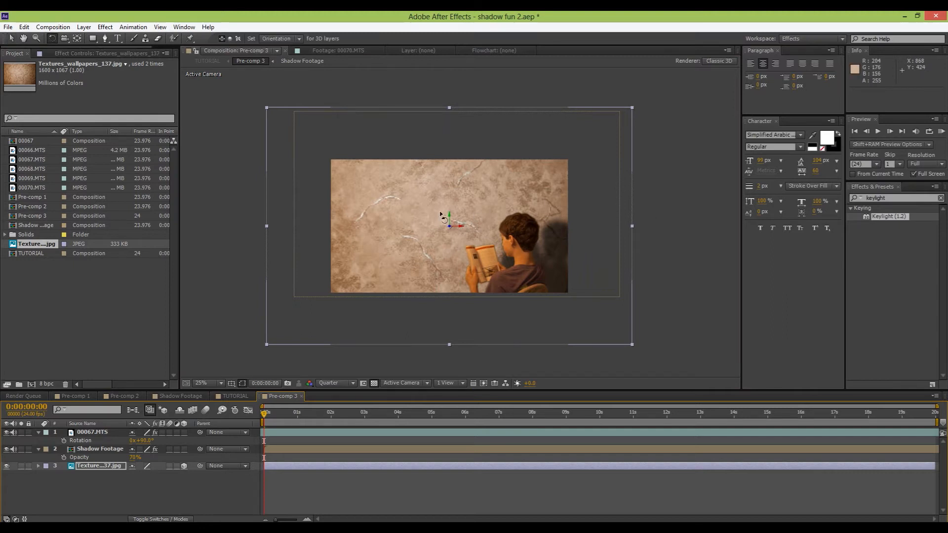
{"action": "mouse_move", "coordinate": [450, 216]}
{"action": "left_mouse_down"}
{"action": "mouse_move", "coordinate": [424, 216]}
{"action": "mouse_move", "coordinate": [444, 214]}
{"action": "left_mouse_up"}
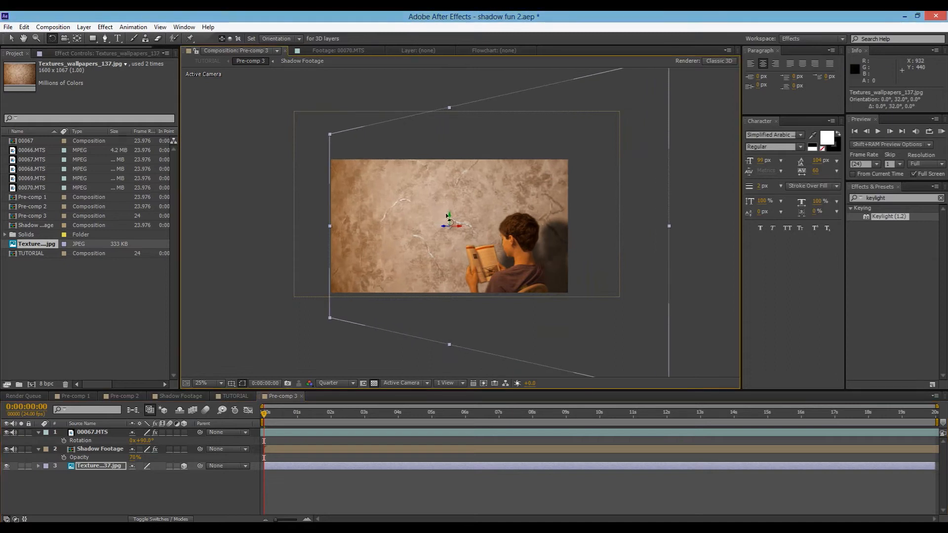
{"action": "key", "text": "v"}
{"action": "left_click_drag", "start_coordinate": [448, 218], "coordinate": [443, 217]}
{"action": "left_click_drag", "start_coordinate": [532, 208], "coordinate": [526, 203]}
{"action": "key", "text": "w"}
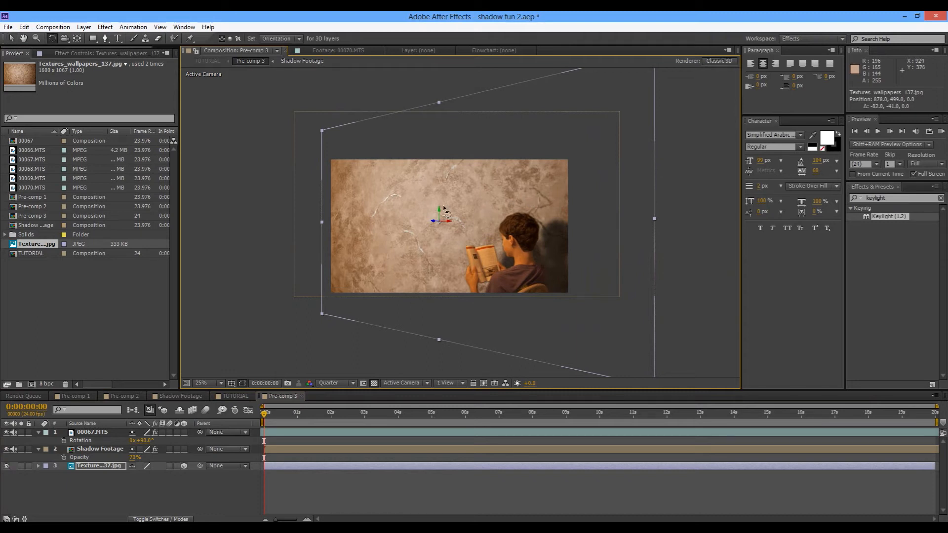
{"action": "left_click_drag", "start_coordinate": [440, 206], "coordinate": [441, 206]}
{"action": "key", "text": "v"}
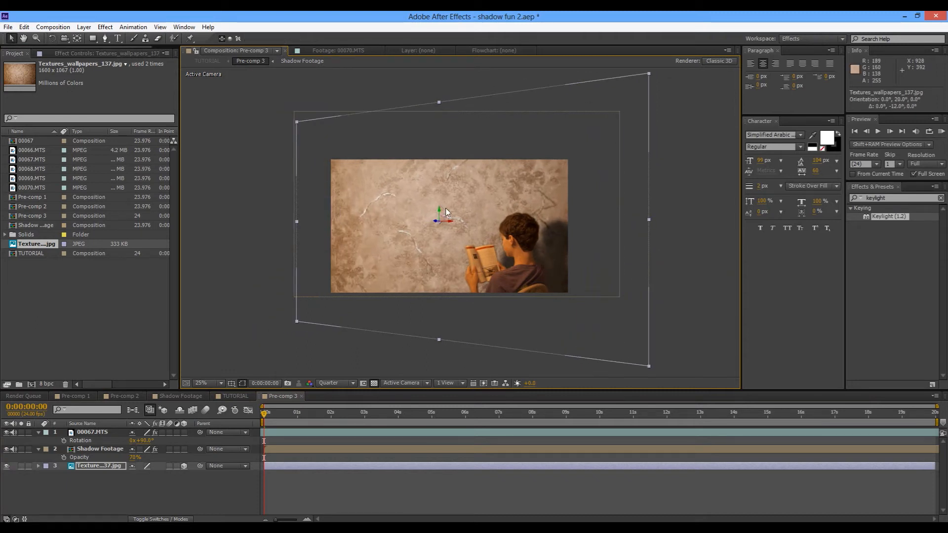
{"action": "left_click", "coordinate": [261, 259]}
Collapse the properties of the 00067.MTS and Shadow Footage layers in the timeline
{"action": "key", "text": "period"}
{"action": "key", "text": "period"}
{"action": "left_click_drag", "start_coordinate": [310, 247], "coordinate": [331, 252]}
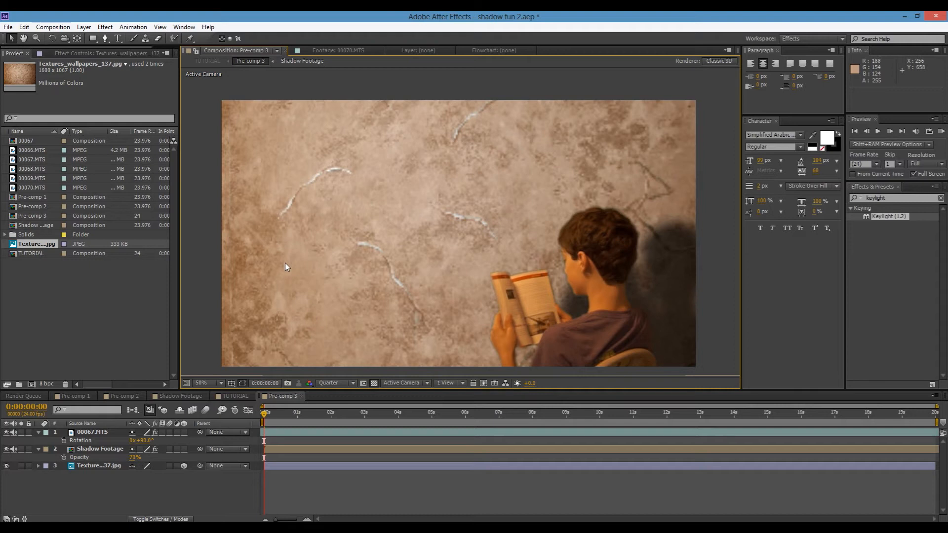
{"action": "left_click", "coordinate": [37, 442]}
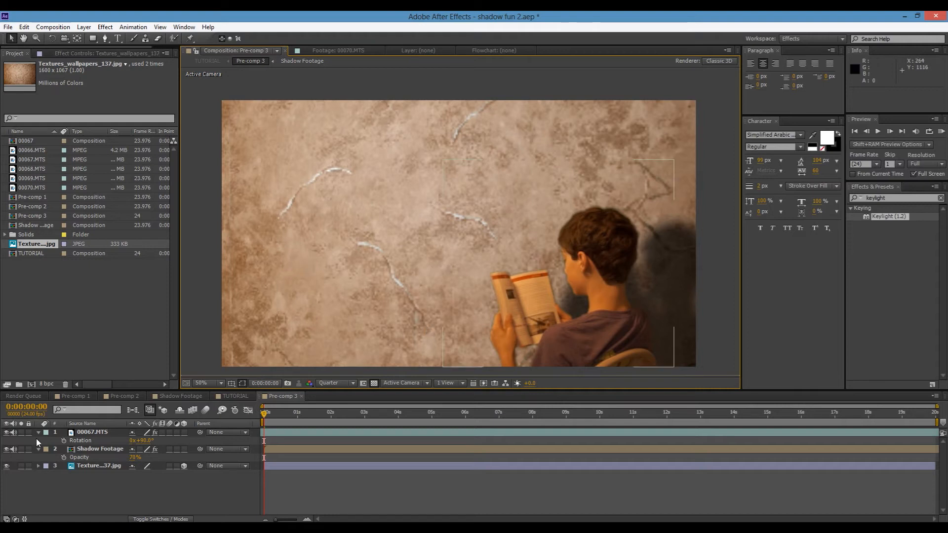
{"action": "left_click", "coordinate": [38, 432]}
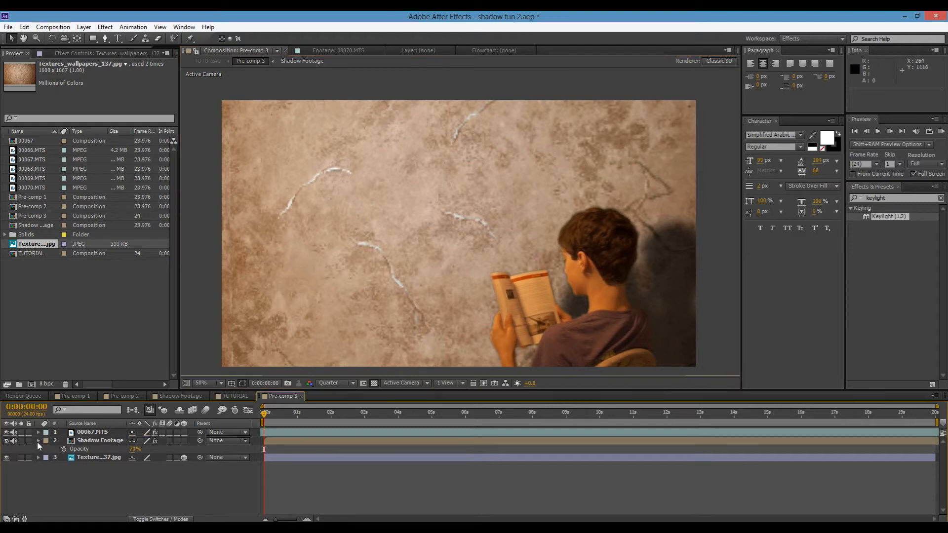
{"action": "left_click", "coordinate": [38, 442]}
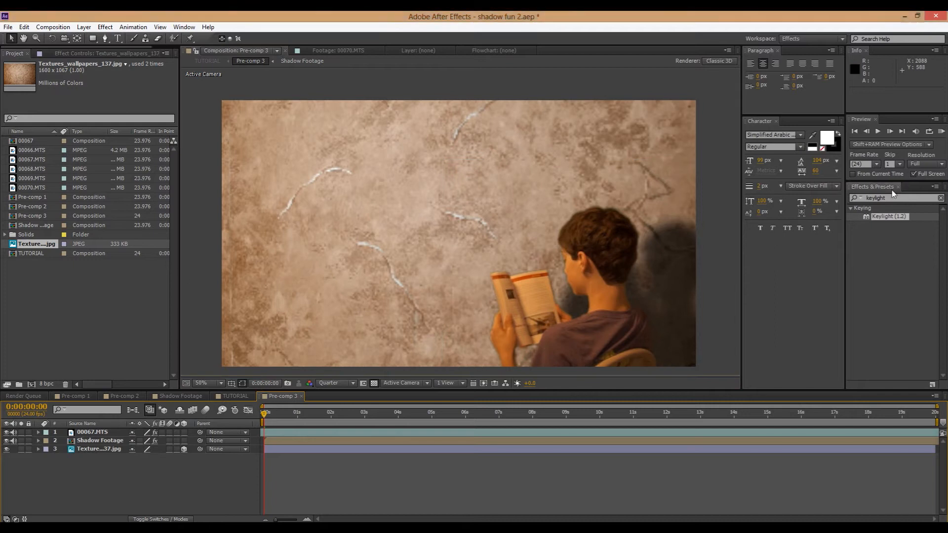
Apply a Curves effect to the 00067.MTS layer and adjust the low and high ends of its RGB curve very slightly
{"action": "left_click", "coordinate": [918, 200]}
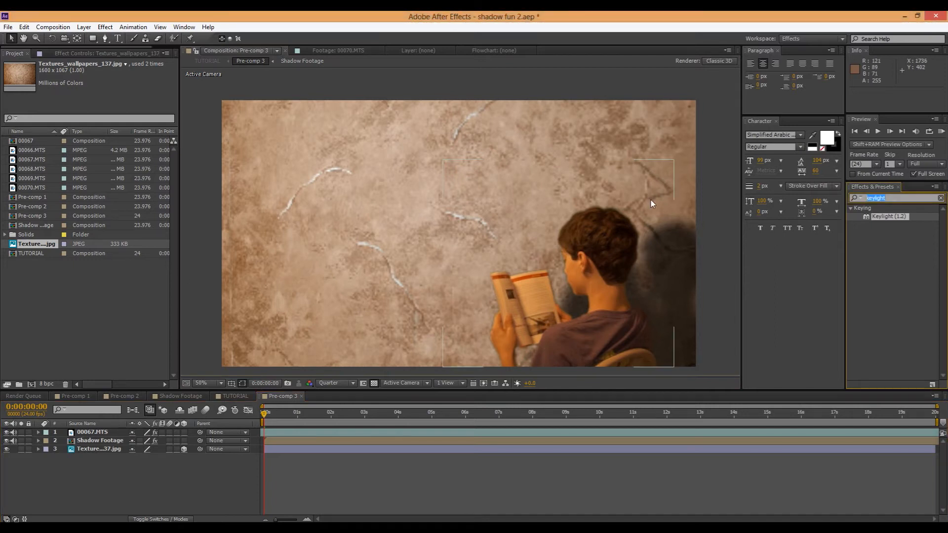
{"action": "type", "text": "curves"}
{"action": "left_click_drag", "start_coordinate": [880, 241], "coordinate": [103, 433]}
{"action": "left_click_drag", "start_coordinate": [45, 360], "coordinate": [41, 363]}
{"action": "left_click_drag", "start_coordinate": [99, 309], "coordinate": [96, 309]}
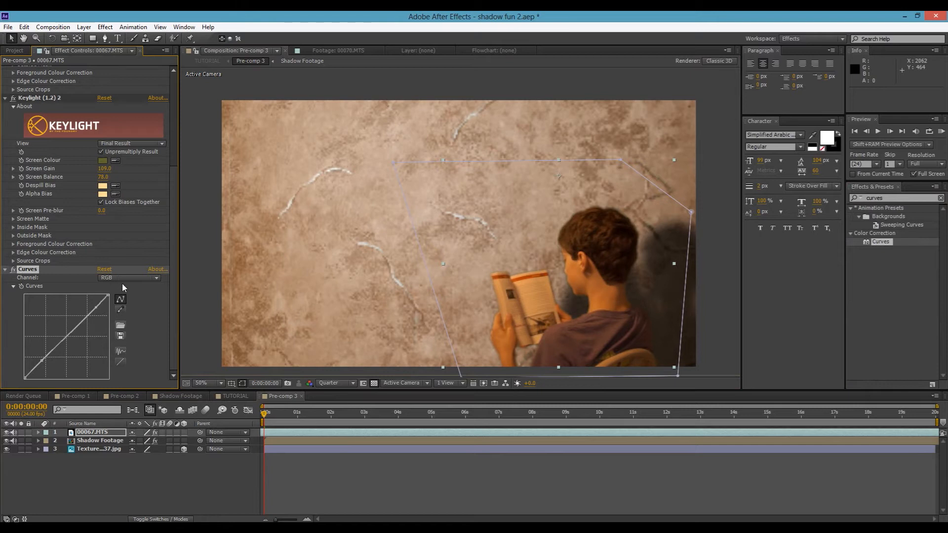
Add a control point to the lower part of the Red curve in the 00067.MTS layer's Curves effect
{"action": "left_click", "coordinate": [129, 278]}
{"action": "left_click", "coordinate": [118, 299]}
{"action": "left_click_drag", "start_coordinate": [58, 353], "coordinate": [52, 352]}
{"action": "left_click", "coordinate": [253, 329]}
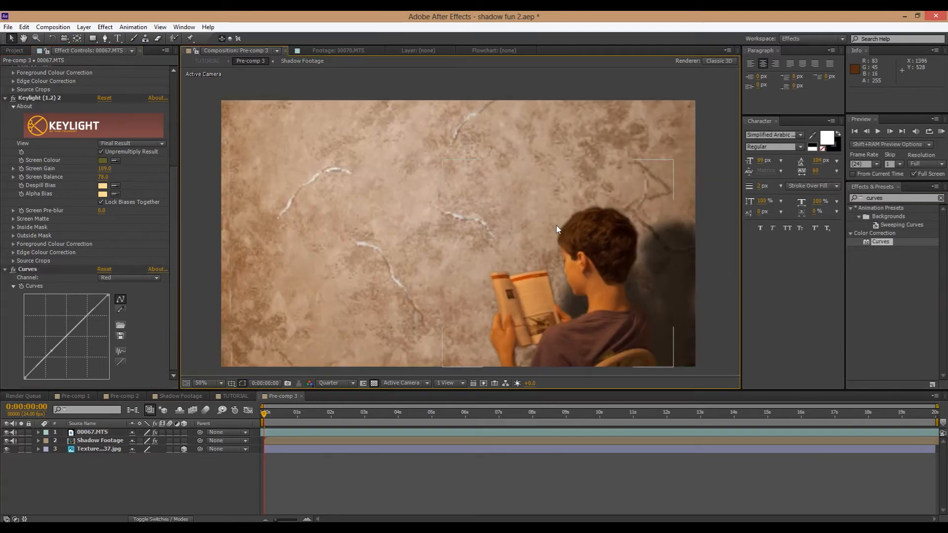
Add an adjustment layer above all layers of Pre-comp 3 and give it a Curves effect with an S-shaped RGB curve
{"action": "right_click", "coordinate": [70, 501]}
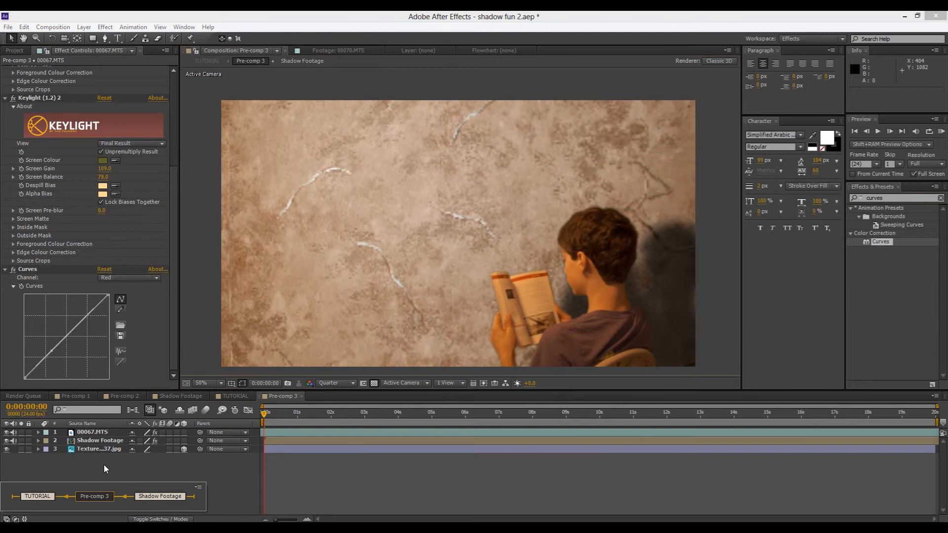
{"action": "right_click", "coordinate": [105, 461]}
{"action": "mouse_move", "coordinate": [167, 364]}
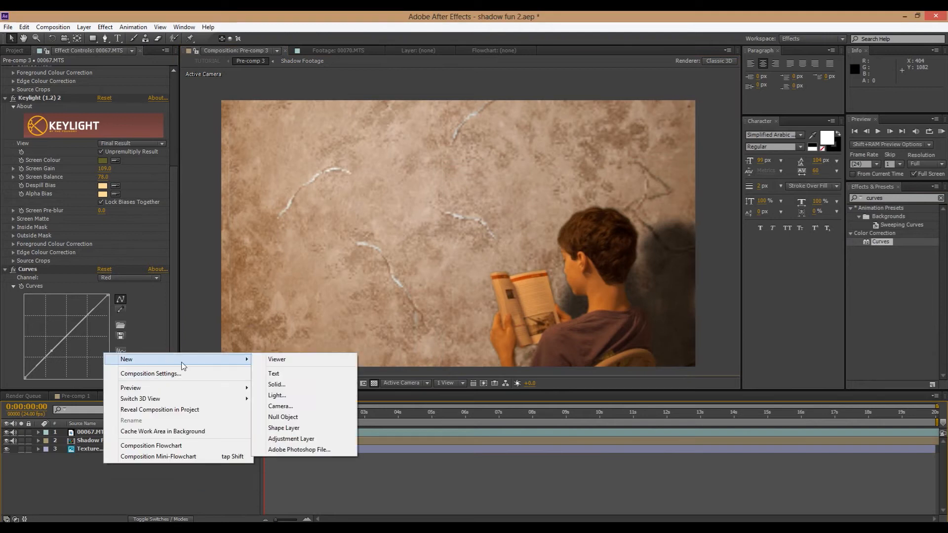
{"action": "left_click", "coordinate": [312, 438]}
{"action": "left_click_drag", "start_coordinate": [889, 242], "coordinate": [111, 433]}
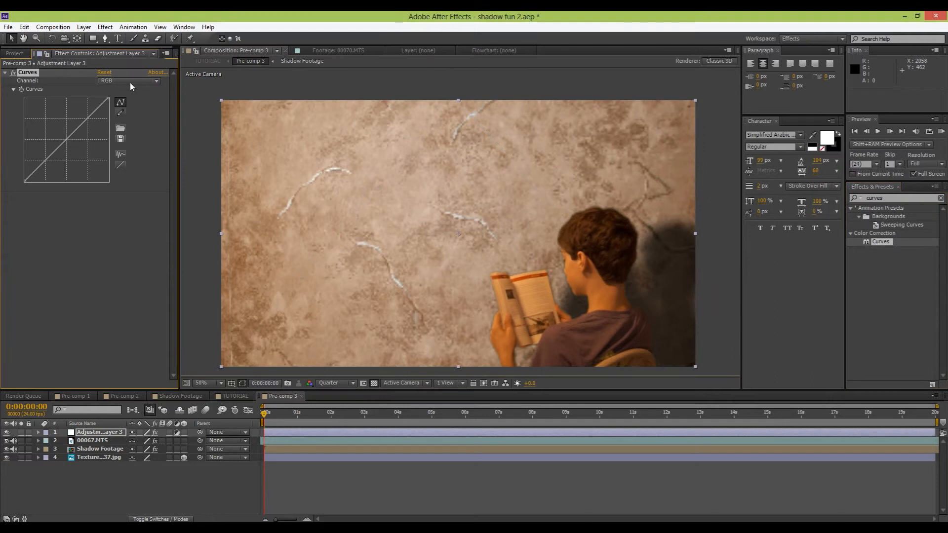
{"action": "left_click_drag", "start_coordinate": [94, 113], "coordinate": [93, 111]}
{"action": "left_click_drag", "start_coordinate": [36, 169], "coordinate": [43, 172]}
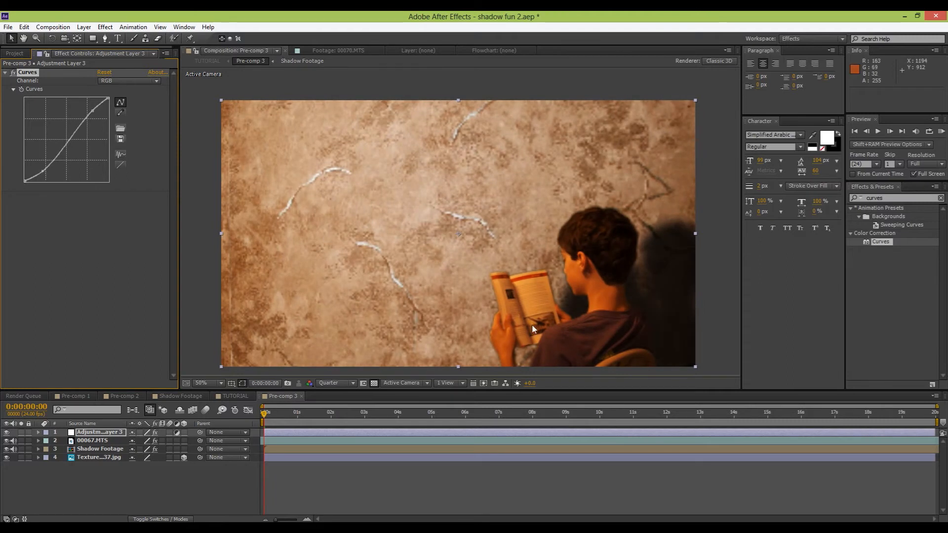
Lower the shadows of the adjustment layer's Red curve clearly and its highlights slightly for a cooler, greener grade
{"action": "left_click", "coordinate": [126, 82]}
{"action": "left_click", "coordinate": [132, 103]}
{"action": "mouse_move", "coordinate": [42, 168]}
{"action": "left_mouse_down"}
{"action": "mouse_move", "coordinate": [47, 178]}
{"action": "mouse_move", "coordinate": [53, 165]}
{"action": "left_mouse_up"}
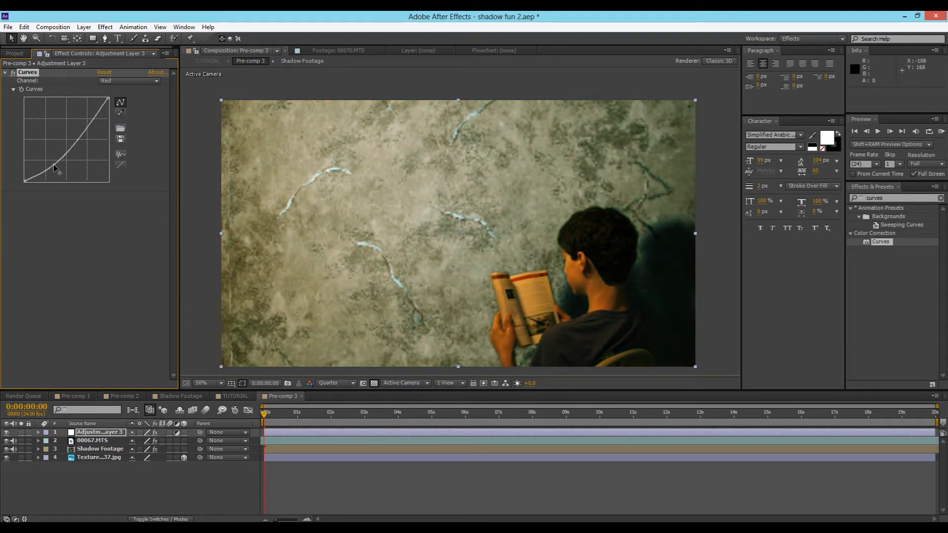
{"action": "left_click_drag", "start_coordinate": [96, 117], "coordinate": [95, 115]}
{"action": "key", "text": "comma"}
{"action": "key", "text": "comma"}
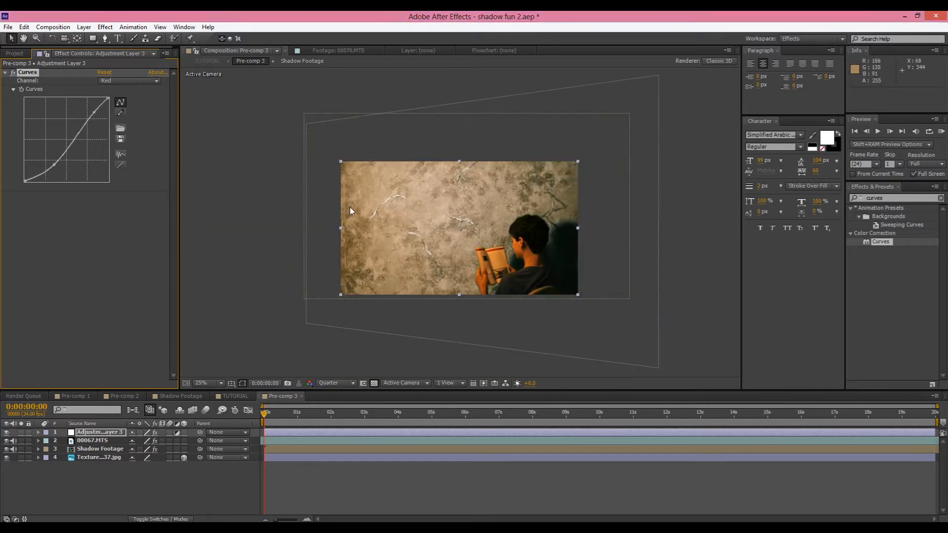
{"action": "mouse_move", "coordinate": [95, 111]}
{"action": "left_mouse_down"}
{"action": "mouse_move", "coordinate": [100, 101]}
{"action": "mouse_move", "coordinate": [95, 117]}
{"action": "left_mouse_up"}
{"action": "key", "text": "period"}
{"action": "key", "text": "period"}
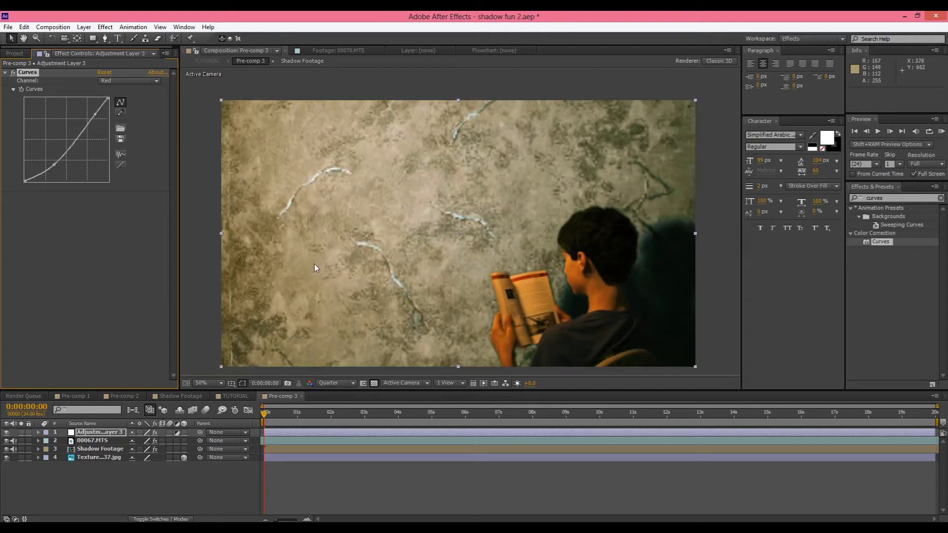
{"action": "key", "text": "comma"}
{"action": "left_click", "coordinate": [217, 317]}
{"action": "key", "text": "period"}
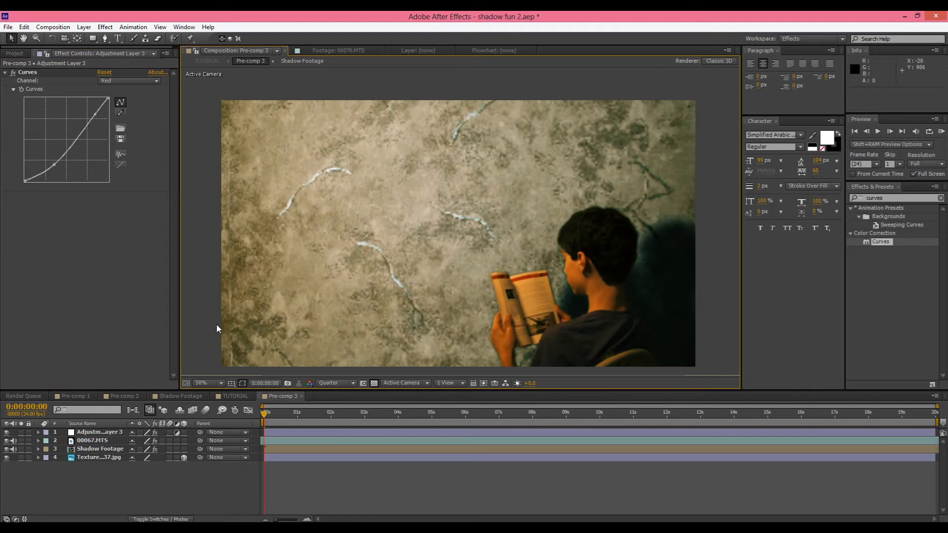
Pull down the lower part of the Red curve on the 00067.MTS layer to reduce red in the boy's darker tones
{"action": "left_click", "coordinate": [96, 440]}
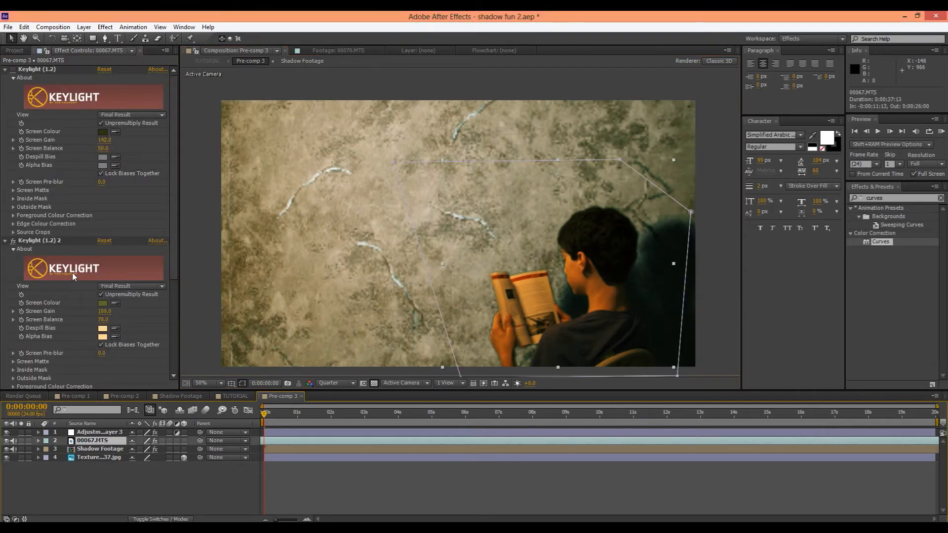
{"action": "scroll", "coordinate": [91, 252], "scroll_direction": "up", "scroll_amount": 3}
{"action": "scroll", "coordinate": [104, 185], "scroll_direction": "down", "scroll_amount": 8}
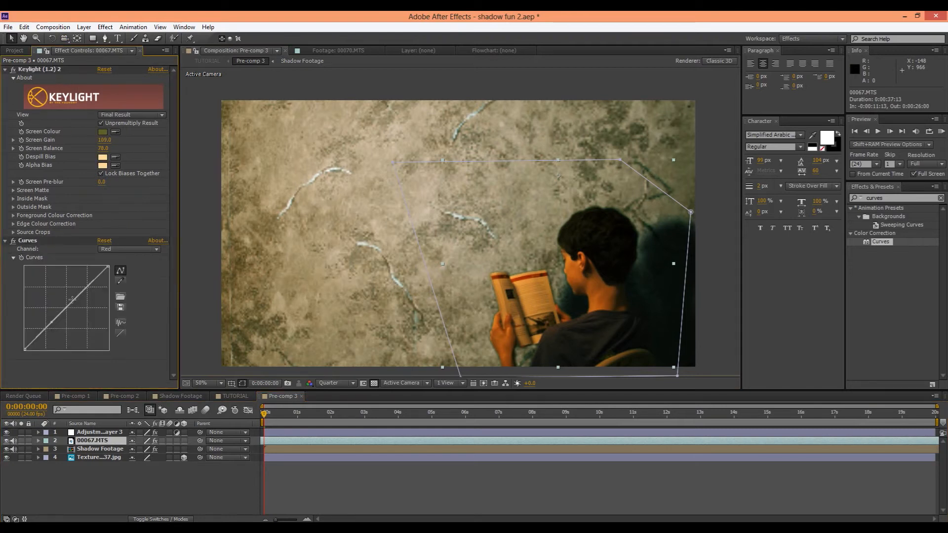
{"action": "left_click_drag", "start_coordinate": [50, 322], "coordinate": [54, 327]}
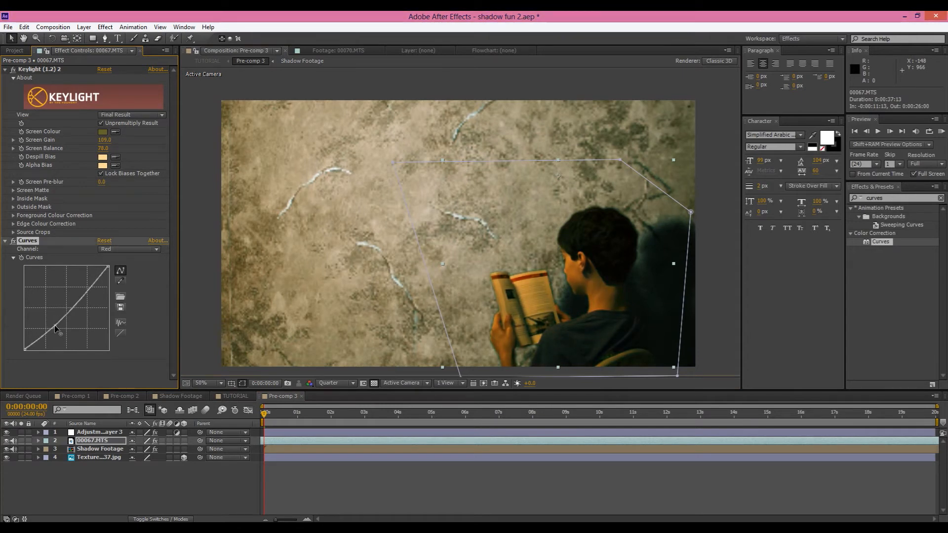
{"action": "scroll", "coordinate": [195, 271], "scroll_direction": "down", "scroll_amount": 2}
{"action": "left_click", "coordinate": [195, 273]}
Play Pre-comp 3 from the start and scrub to about 5 seconds to examine the graded boy and his shadow
{"action": "scroll", "coordinate": [196, 273], "scroll_direction": "up", "scroll_amount": 2}
{"action": "left_click_drag", "start_coordinate": [300, 284], "coordinate": [324, 289]}
{"action": "left_click_drag", "start_coordinate": [289, 410], "coordinate": [195, 454]}
{"action": "key", "text": "space"}
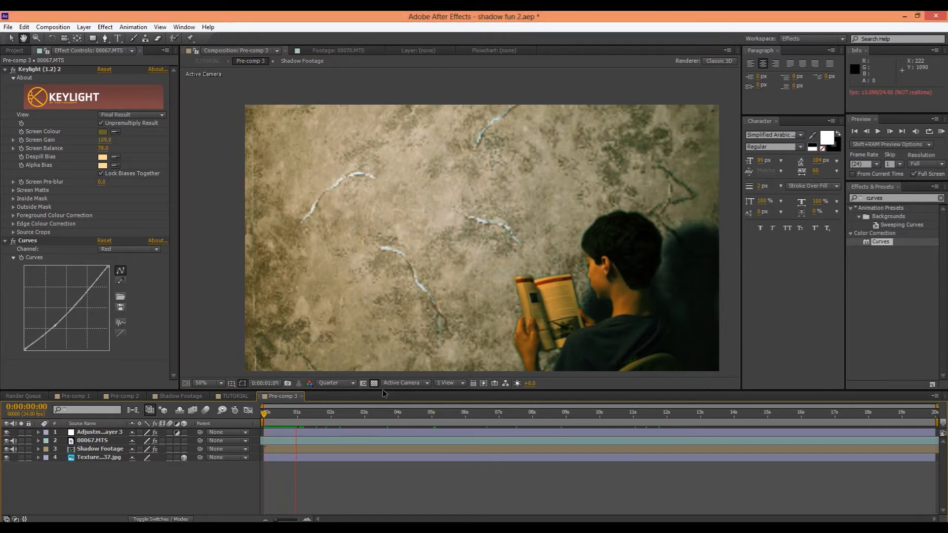
{"action": "key", "text": "space"}
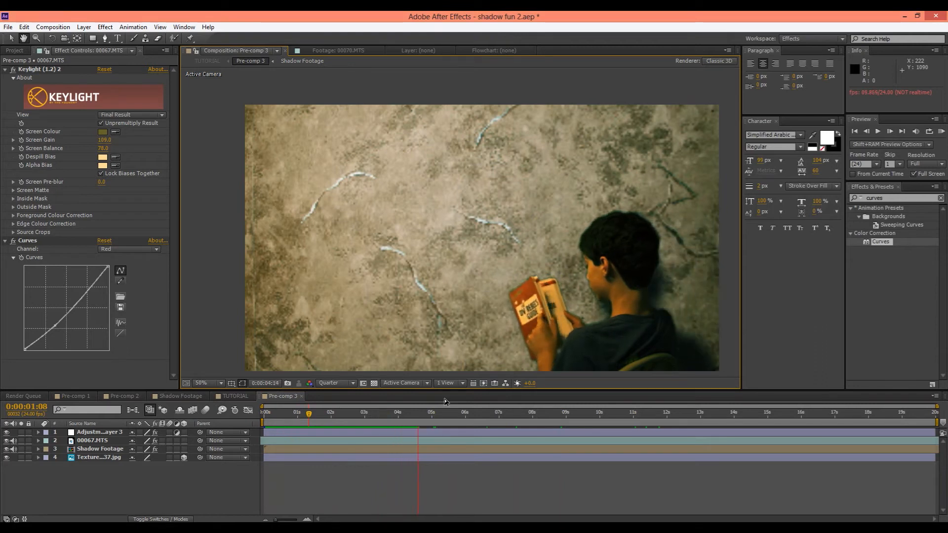
{"action": "key", "text": "v"}
{"action": "mouse_move", "coordinate": [416, 414]}
{"action": "left_mouse_down"}
{"action": "mouse_move", "coordinate": [503, 418]}
{"action": "mouse_move", "coordinate": [432, 417]}
{"action": "left_mouse_up"}
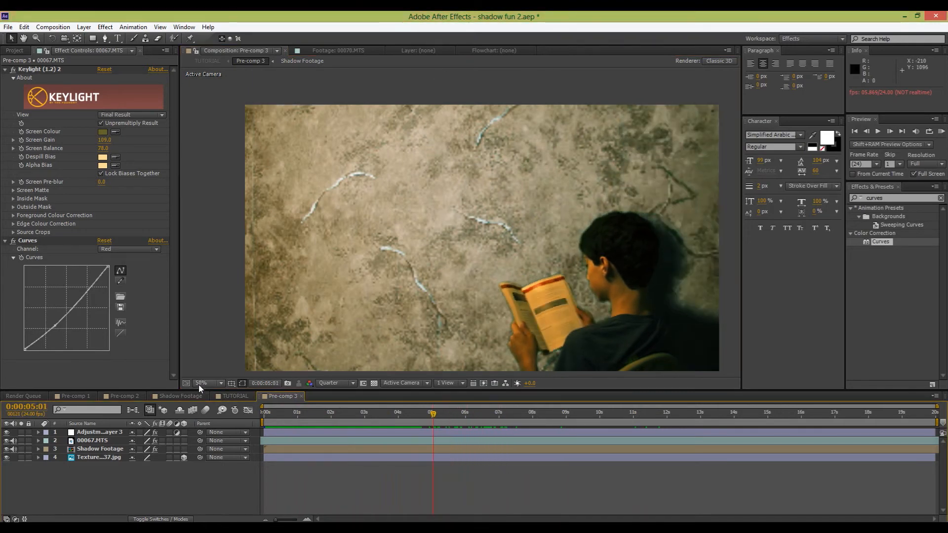
Inspect the 00070.MTS layers in the Shadow Footage composition and return to the first frame of Pre-comp 3
{"action": "double_click", "coordinate": [106, 449]}
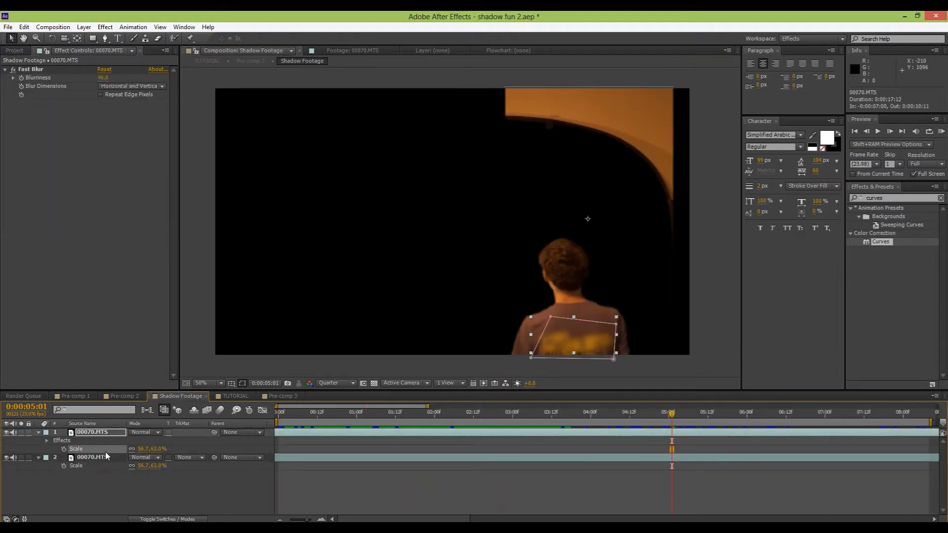
{"action": "left_click", "coordinate": [94, 455]}
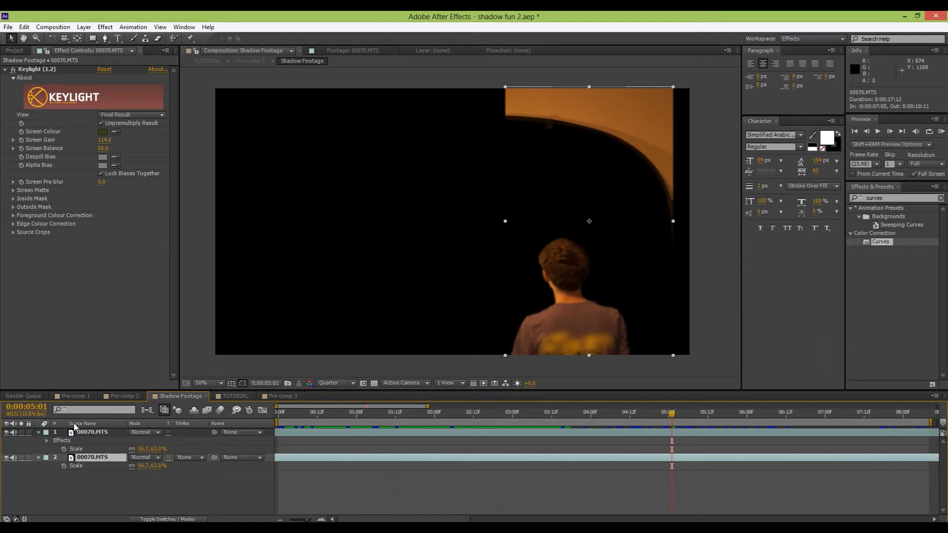
{"action": "left_click", "coordinate": [268, 397]}
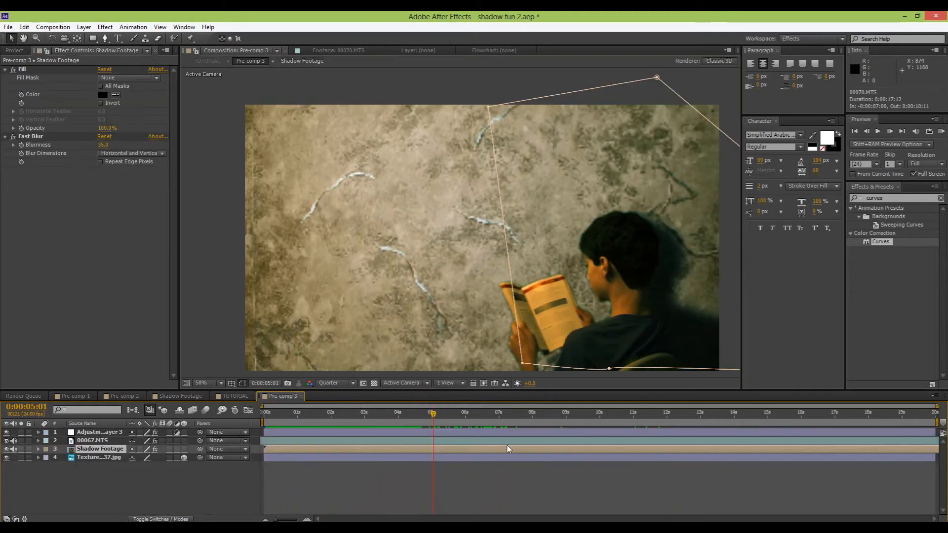
{"action": "left_click_drag", "start_coordinate": [438, 418], "coordinate": [99, 445]}
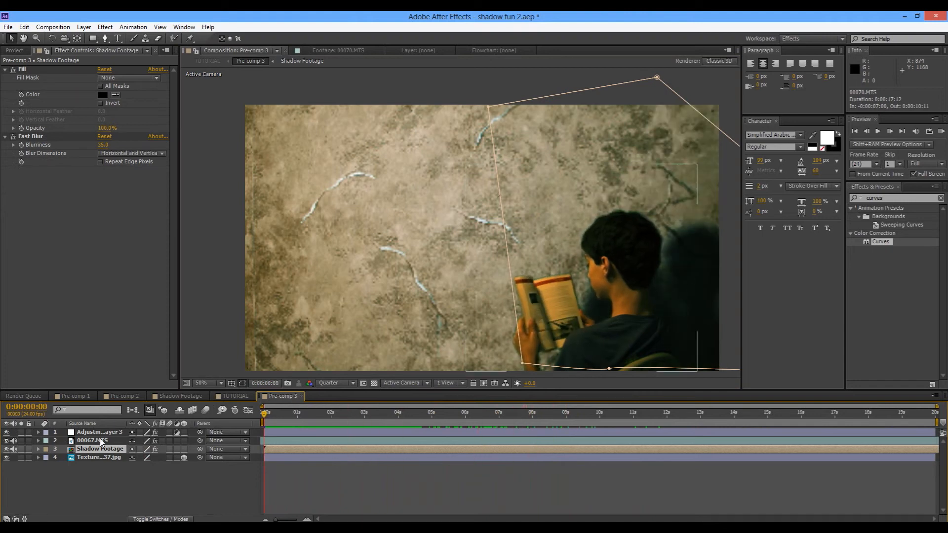
{"action": "left_click", "coordinate": [105, 475]}
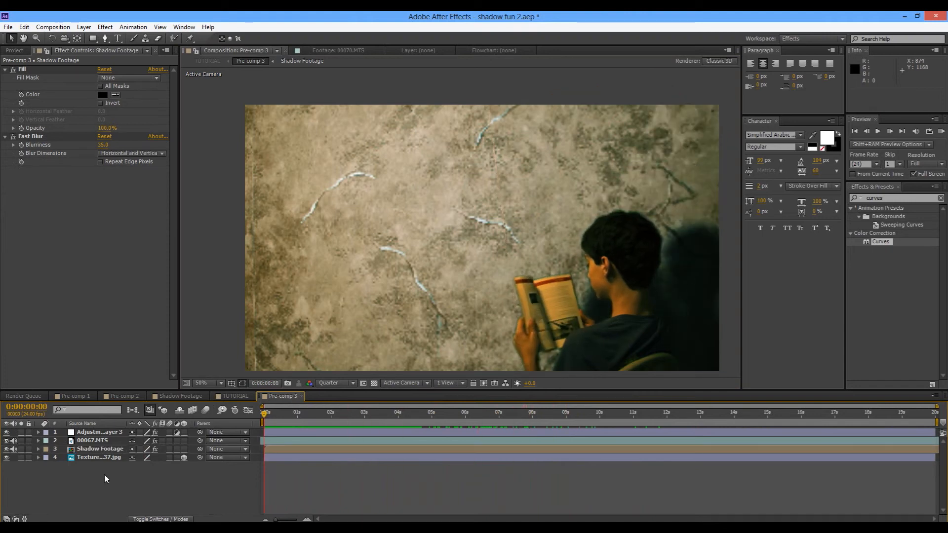
Create a second adjustment layer at the top of Pre-comp 3 and apply the Venetian Blinds transition effect to it
{"action": "left_click_drag", "start_coordinate": [437, 321], "coordinate": [423, 311]}
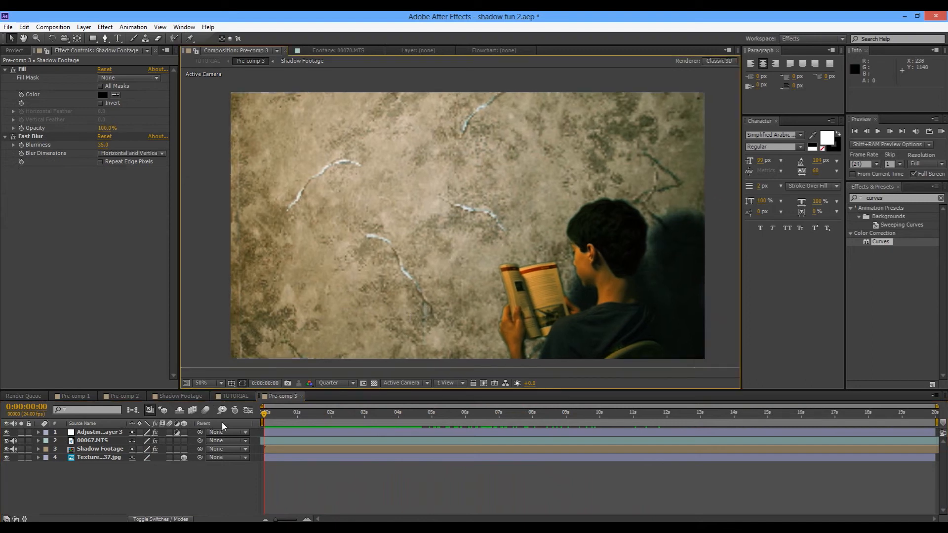
{"action": "right_click", "coordinate": [90, 489]}
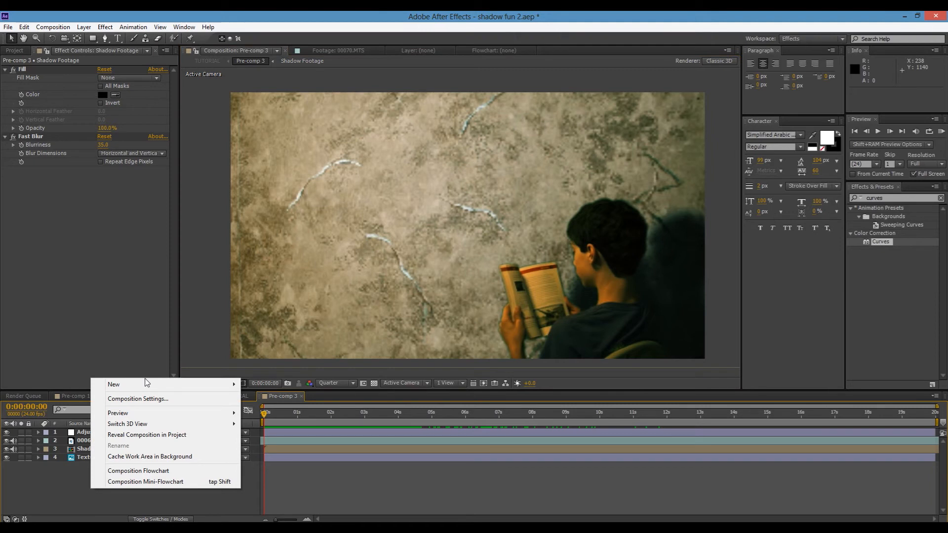
{"action": "mouse_move", "coordinate": [147, 383]}
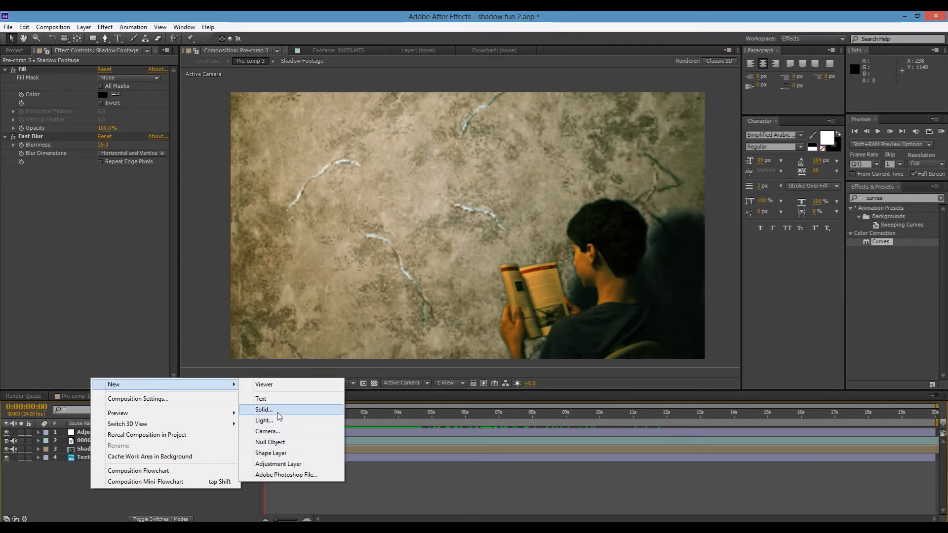
{"action": "left_click", "coordinate": [278, 464]}
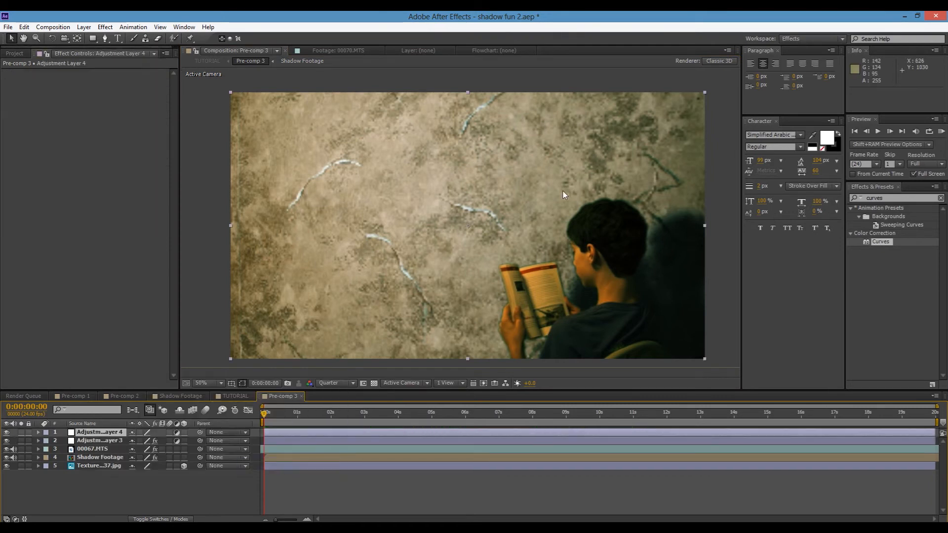
{"action": "left_click", "coordinate": [886, 198]}
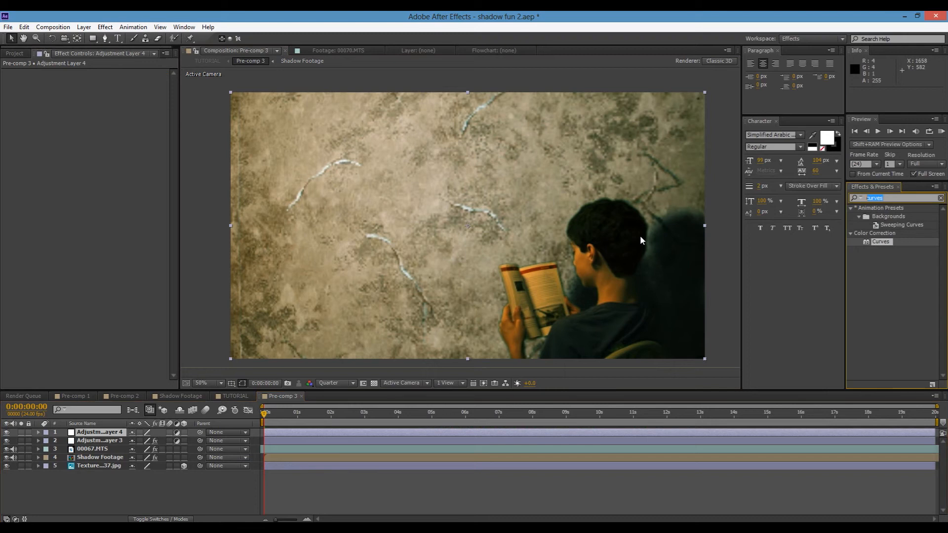
{"action": "type", "text": "venetion"}
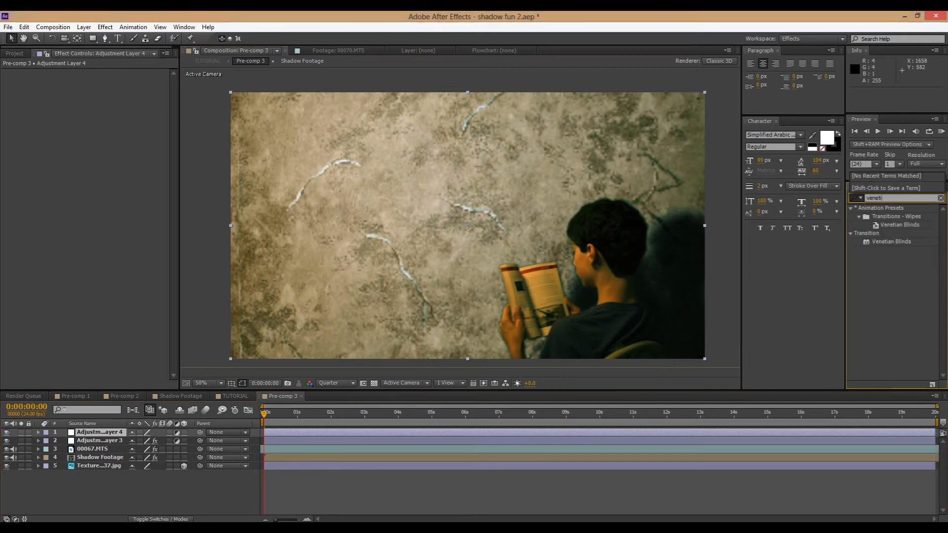
{"action": "key", "text": "BackSpace"}
{"action": "key", "text": "BackSpace"}
{"action": "left_click_drag", "start_coordinate": [891, 242], "coordinate": [108, 430]}
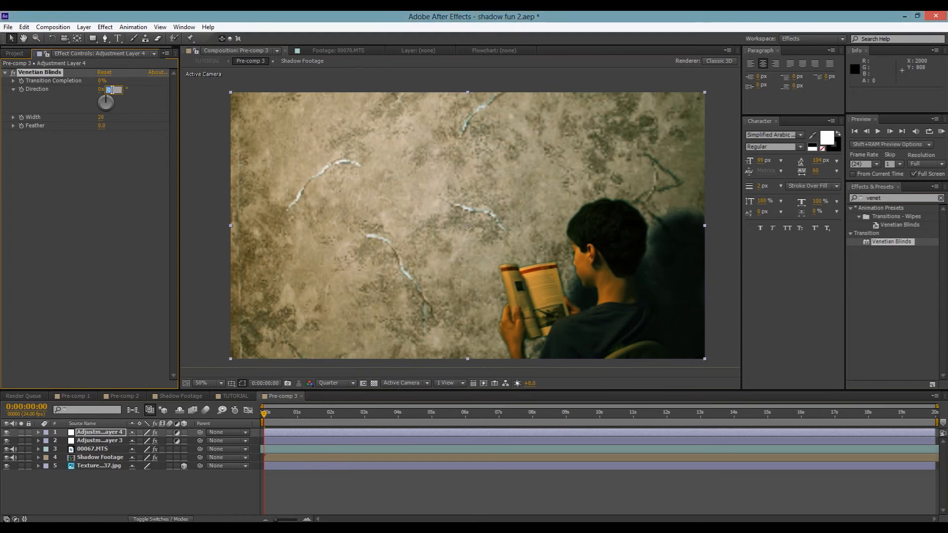
Set the Venetian Blinds to 31% transition completion, 90° direction, width 31 and feather 15 to form soft horizontal scan lines
{"action": "mouse_move", "coordinate": [103, 82]}
{"action": "left_mouse_down"}
{"action": "mouse_move", "coordinate": [146, 72]}
{"action": "mouse_move", "coordinate": [101, 64]}
{"action": "mouse_move", "coordinate": [132, 63]}
{"action": "mouse_move", "coordinate": [112, 65]}
{"action": "mouse_move", "coordinate": [109, 80]}
{"action": "left_mouse_up"}
{"action": "left_click", "coordinate": [102, 82]}
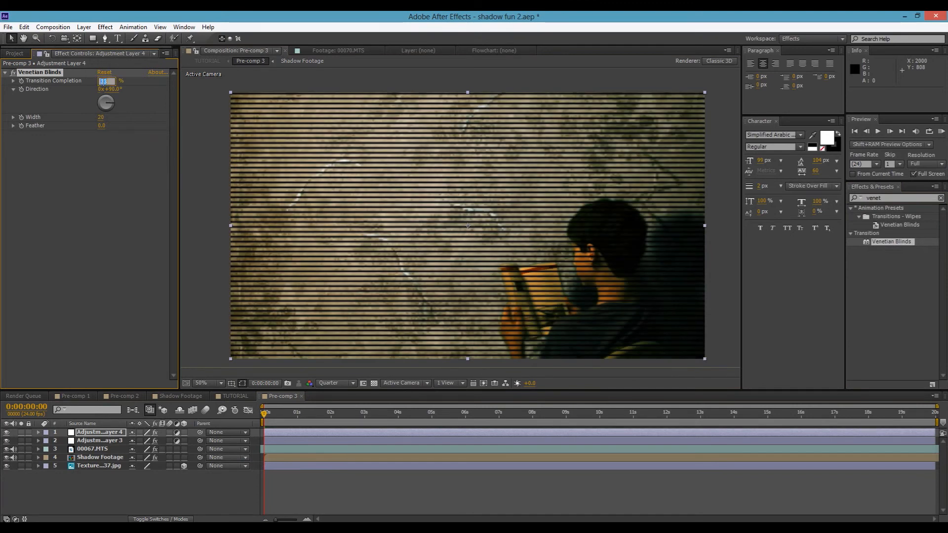
{"action": "left_click", "coordinate": [60, 146]}
{"action": "mouse_move", "coordinate": [104, 128]}
{"action": "left_mouse_down"}
{"action": "mouse_move", "coordinate": [113, 126]}
{"action": "mouse_move", "coordinate": [99, 126]}
{"action": "mouse_move", "coordinate": [102, 117]}
{"action": "mouse_move", "coordinate": [97, 132]}
{"action": "left_mouse_up"}
{"action": "left_click_drag", "start_coordinate": [105, 81], "coordinate": [104, 83]}
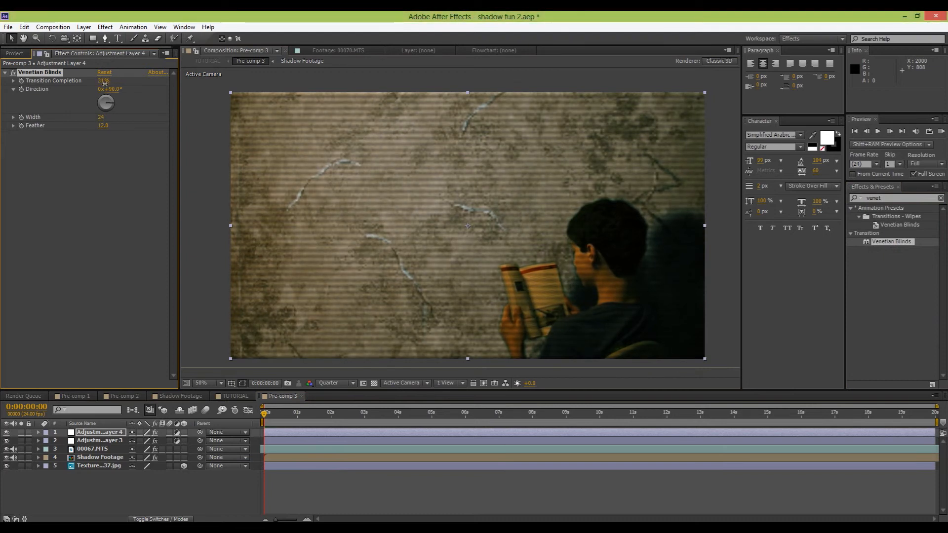
{"action": "left_click_drag", "start_coordinate": [105, 118], "coordinate": [104, 126]}
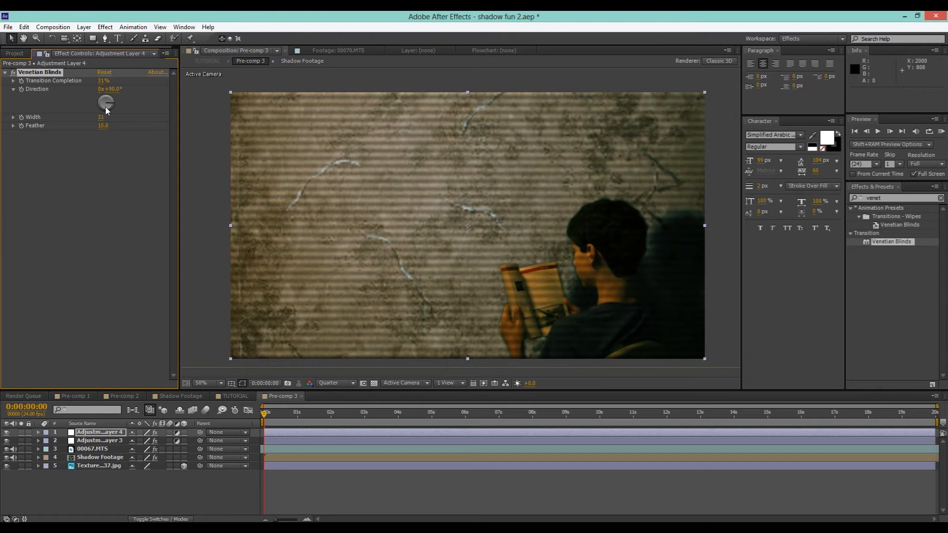
Animate the Venetian Blinds Feather with the expression wiggle(5, 10) and preview the flicker
{"action": "left_click", "coordinate": [21, 127], "text": "alt"}
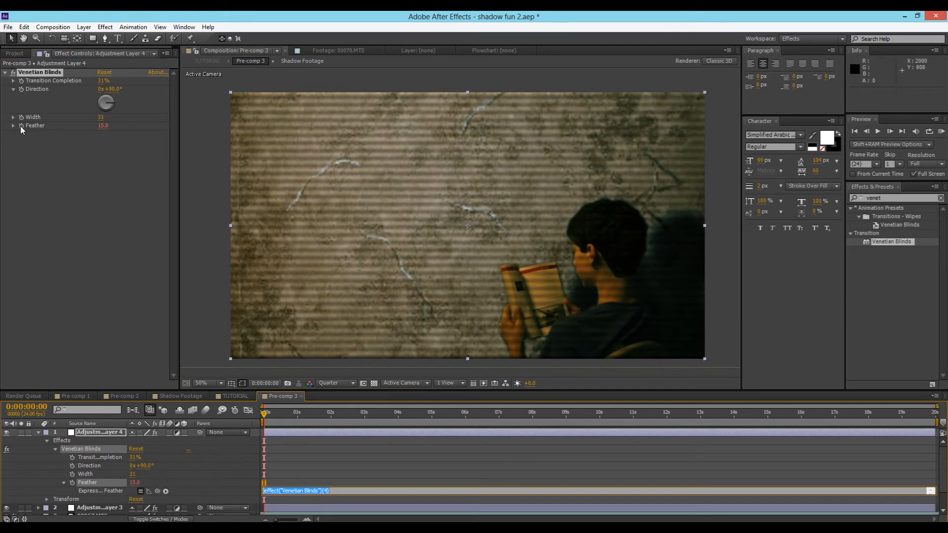
{"action": "type", "text": "wiggle(5, 10"}
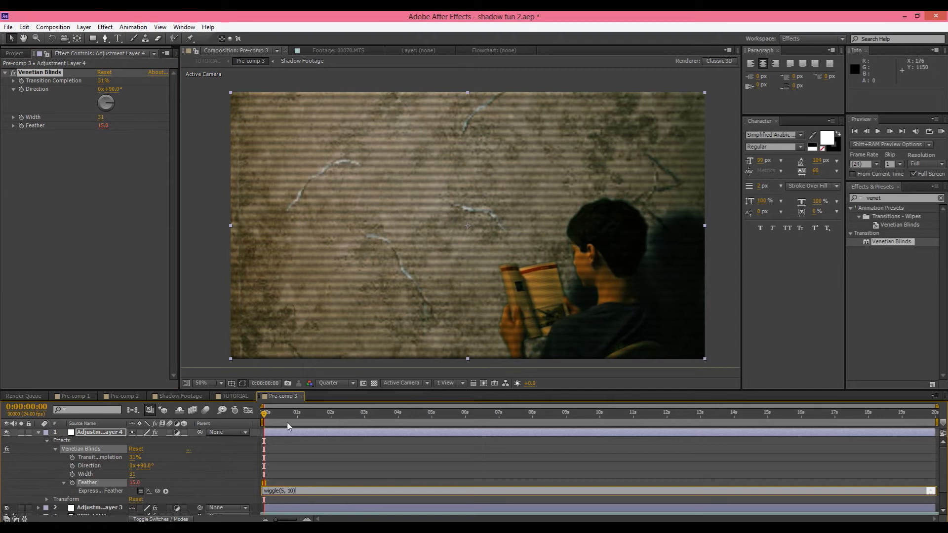
{"action": "left_click", "coordinate": [244, 417]}
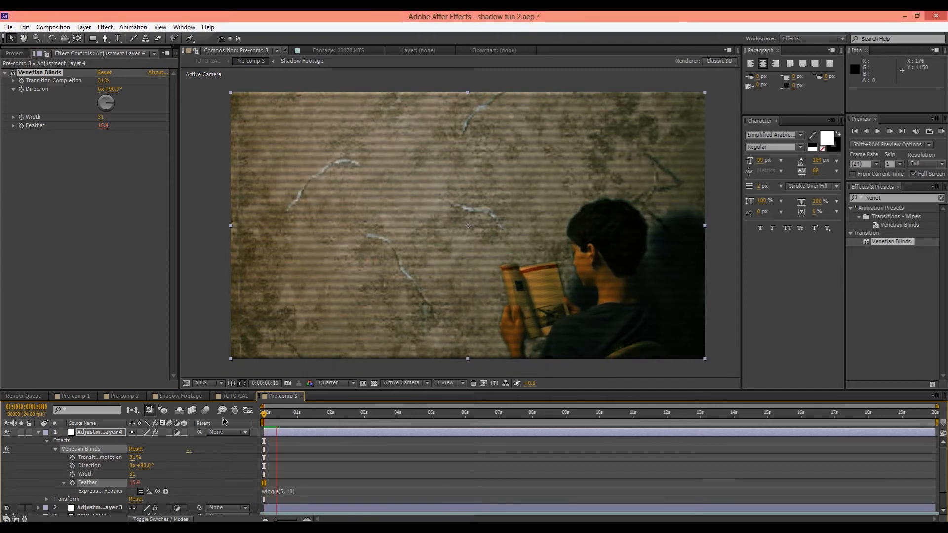
Change the Venetian Blinds Feather expression to wiggle(7, 10) and preview the flicker
{"action": "left_click", "coordinate": [292, 488]}
{"action": "left_click", "coordinate": [281, 491]}
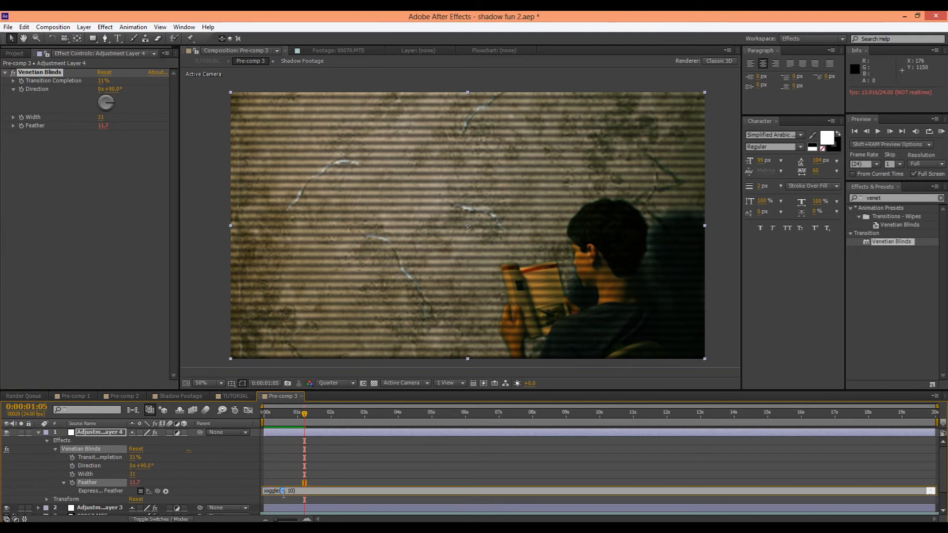
{"action": "left_click", "coordinate": [300, 417]}
{"action": "key", "text": "space"}
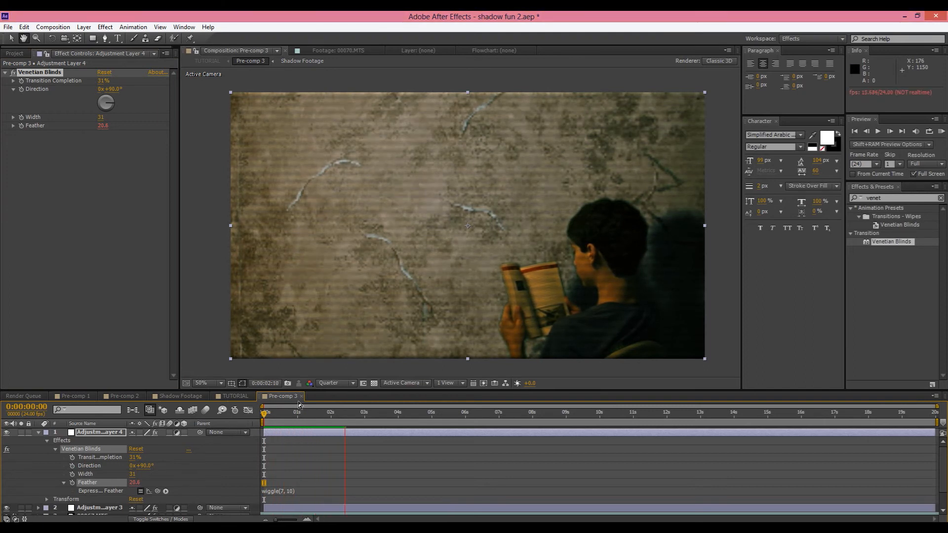
Raise the Feather wiggle amplitude so the expression reads wiggle(7, 15) and preview it from the first frame
{"action": "left_click", "coordinate": [290, 490]}
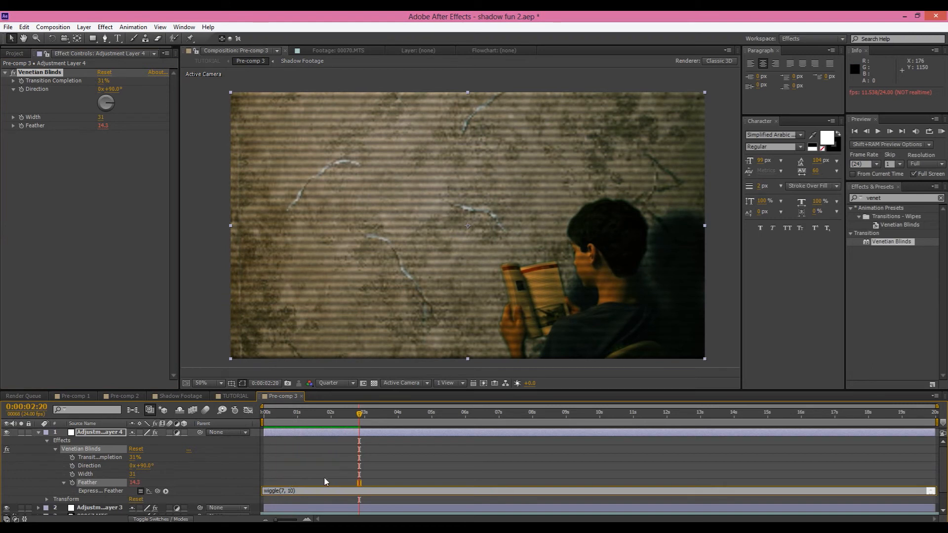
{"action": "type", "text": "5"}
{"action": "key", "text": "KP_Enter"}
{"action": "key", "text": "KP_0"}
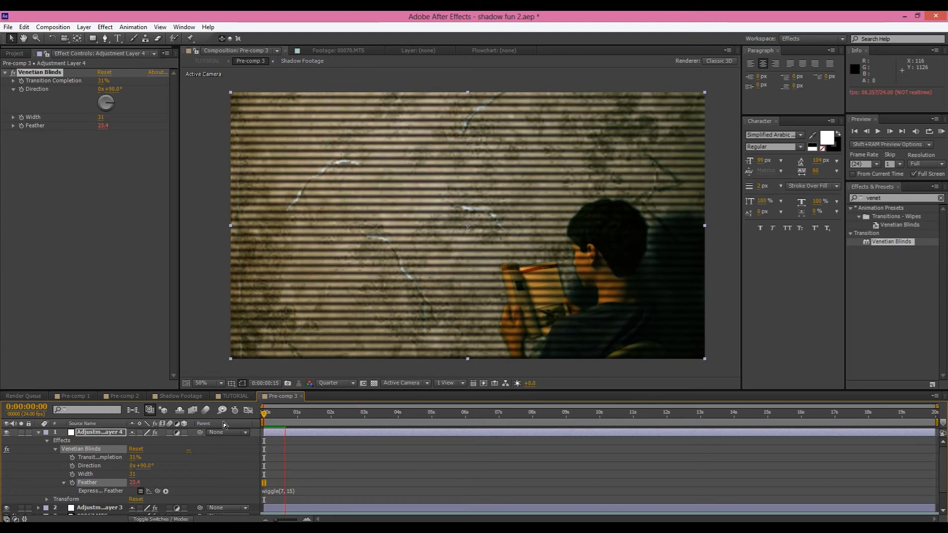
Apply the Timecode effect to Adjustment Layer 4, position its text at 178, 106 and order it above Venetian Blinds
{"action": "left_click", "coordinate": [886, 197]}
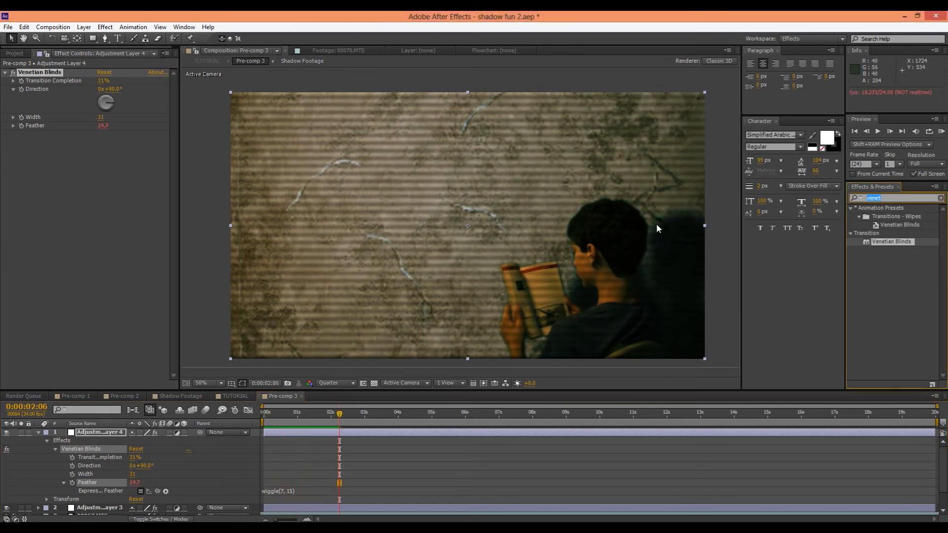
{"action": "type", "text": "time"}
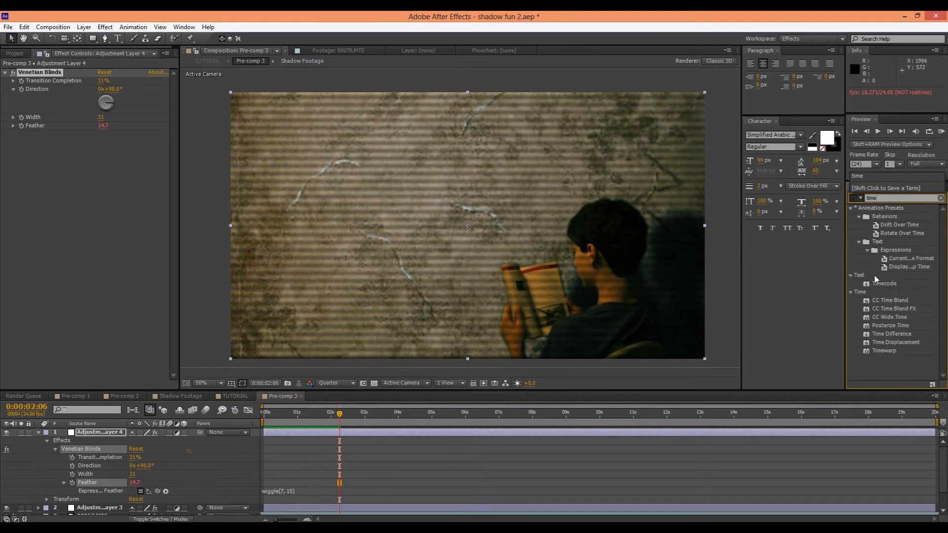
{"action": "left_click_drag", "start_coordinate": [884, 283], "coordinate": [137, 267]}
{"action": "left_click_drag", "start_coordinate": [278, 120], "coordinate": [274, 119]}
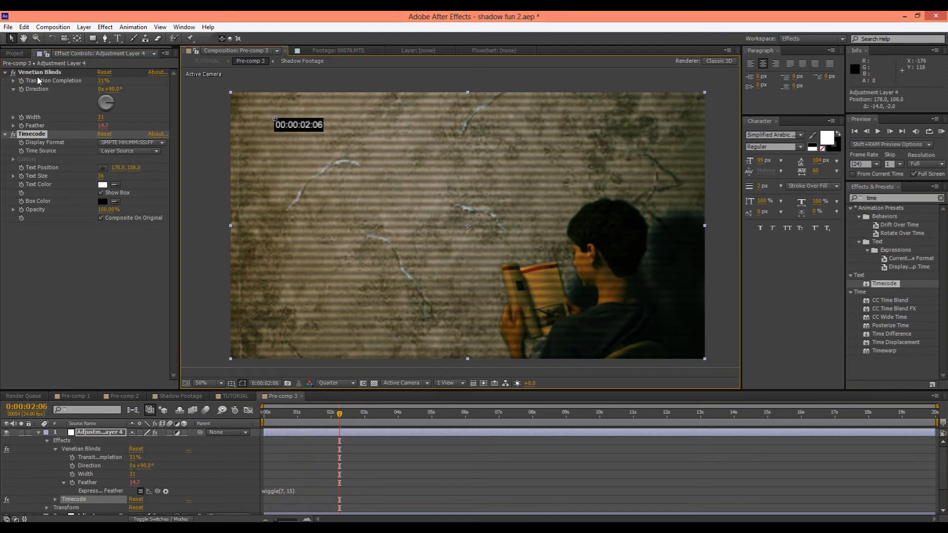
{"action": "left_click_drag", "start_coordinate": [38, 73], "coordinate": [54, 233]}
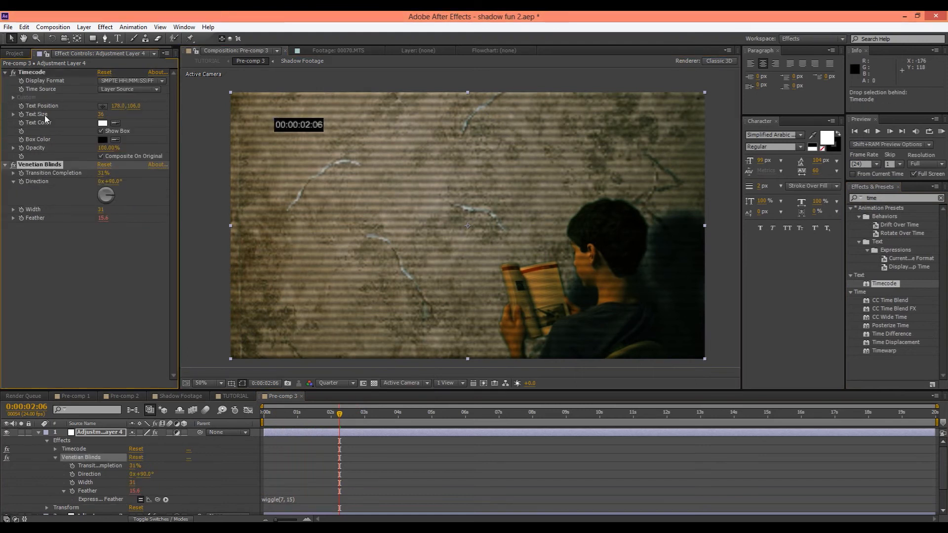
Set the Timecode text size to 57 and move the text to position 158, 80
{"action": "left_click", "coordinate": [56, 77]}
{"action": "left_click_drag", "start_coordinate": [103, 115], "coordinate": [113, 114]}
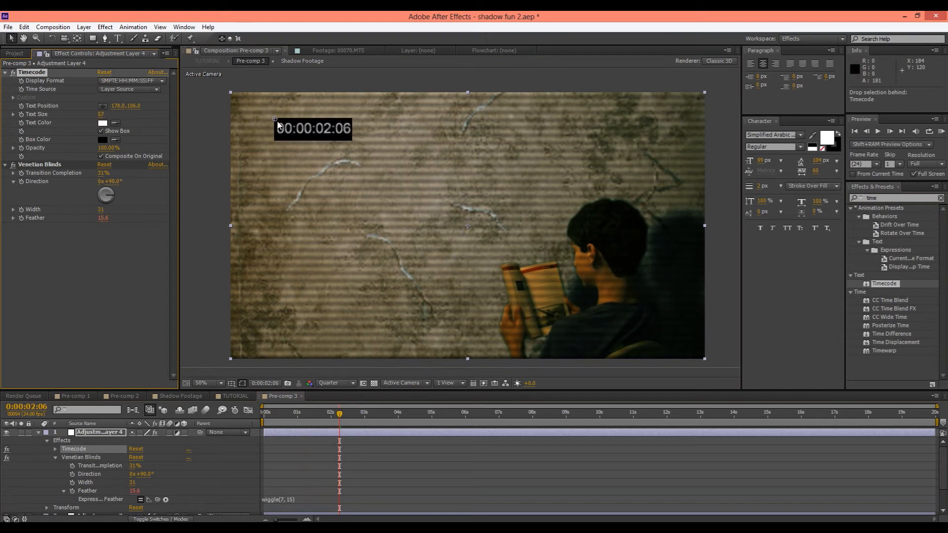
{"action": "left_click_drag", "start_coordinate": [274, 119], "coordinate": [269, 113]}
Apply the Add Grain effect to the Shadow Footage layer and set its viewing mode to Final Output
{"action": "left_click_drag", "start_coordinate": [221, 170], "coordinate": [294, 166]}
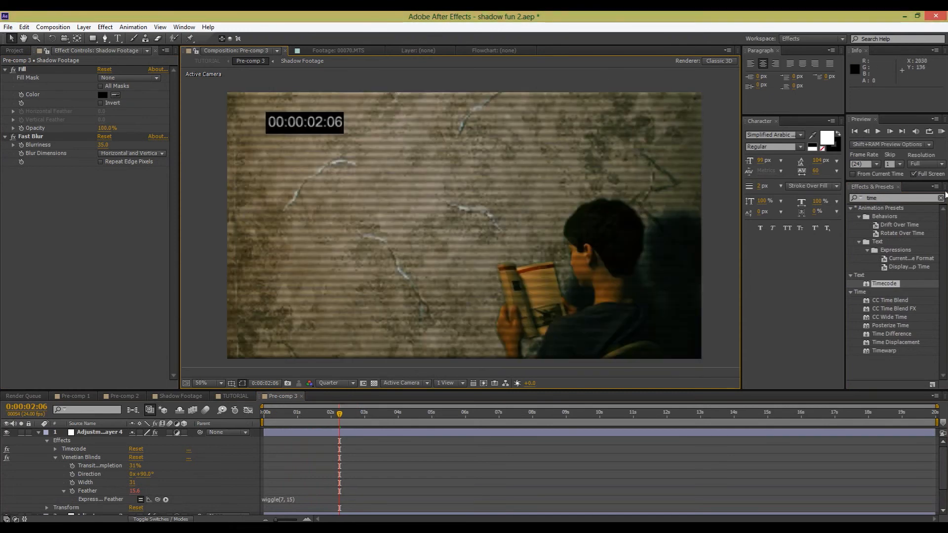
{"action": "left_click", "coordinate": [888, 197]}
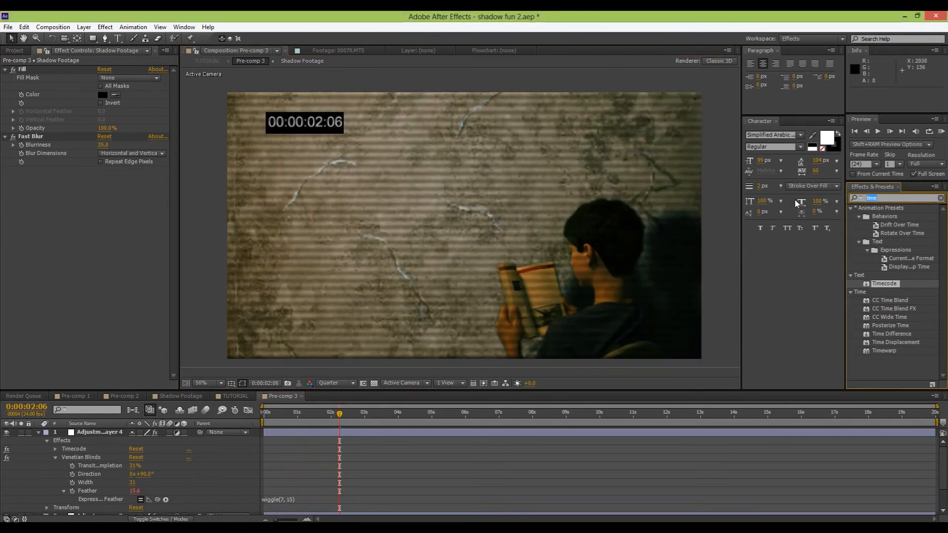
{"action": "type", "text": "grain"}
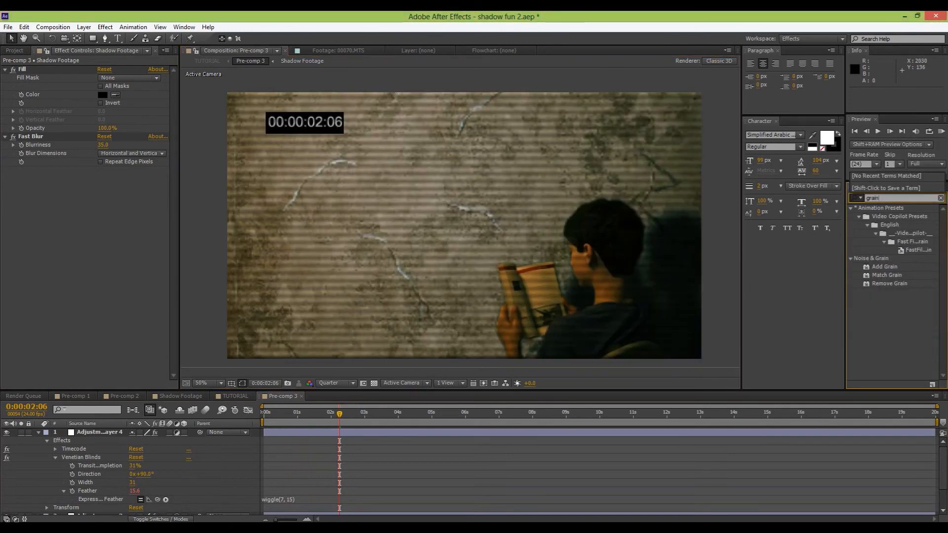
{"action": "left_click_drag", "start_coordinate": [884, 267], "coordinate": [102, 271]}
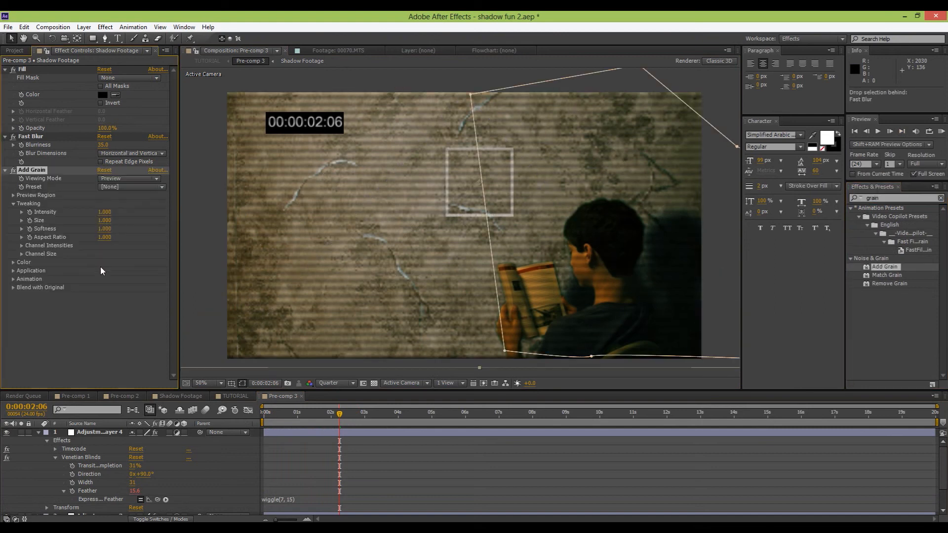
{"action": "left_click", "coordinate": [137, 179]}
{"action": "left_click", "coordinate": [128, 211]}
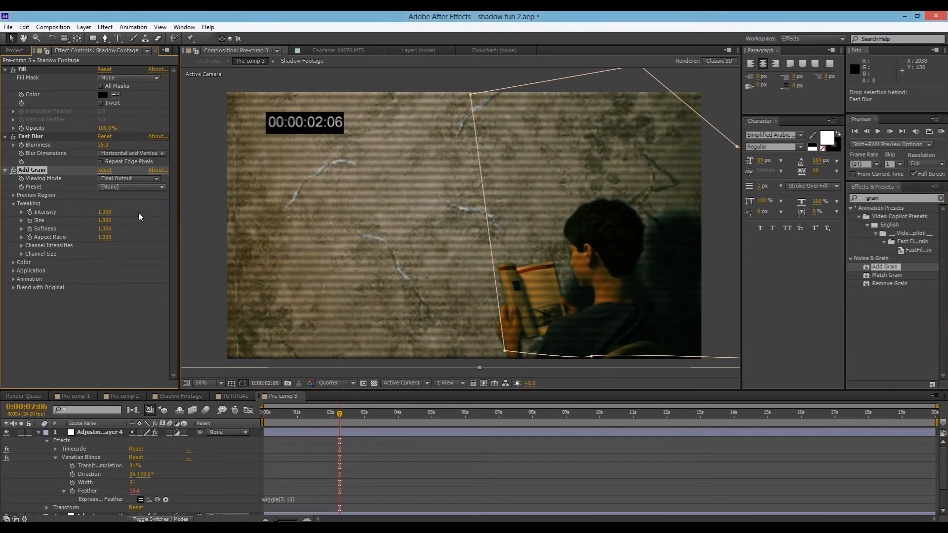
Set the Add Grain intensity to 2.3 and preview the grain on the shadow
{"action": "left_click_drag", "start_coordinate": [114, 213], "coordinate": [113, 213]}
{"action": "scroll", "coordinate": [312, 242], "scroll_direction": "down", "scroll_amount": 2}
{"action": "left_click", "coordinate": [293, 297]}
{"action": "scroll", "coordinate": [290, 298], "scroll_direction": "up", "scroll_amount": 2}
{"action": "key", "text": "space"}
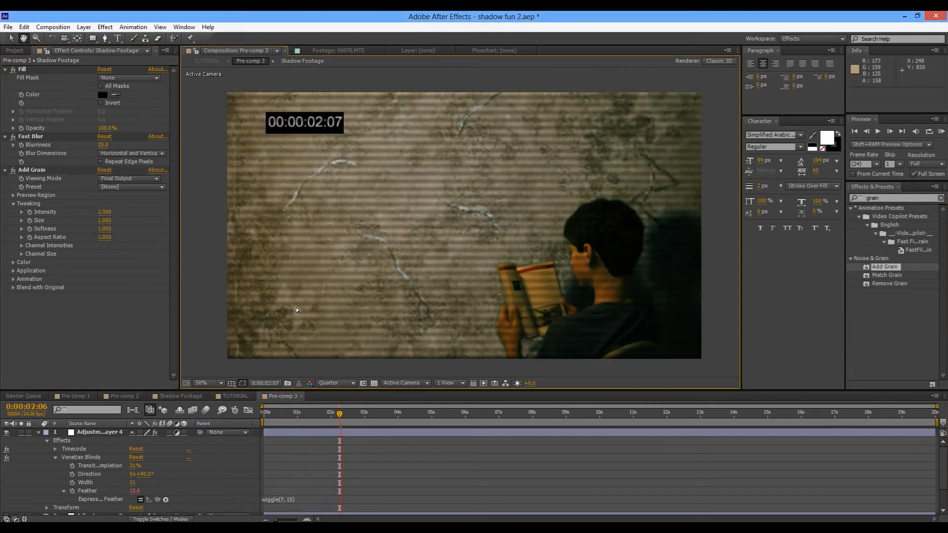
Examine the composite at Full resolution, zoomed in, at several points in time and against the transparency grid
{"action": "left_click", "coordinate": [340, 383]}
{"action": "left_click", "coordinate": [358, 409]}
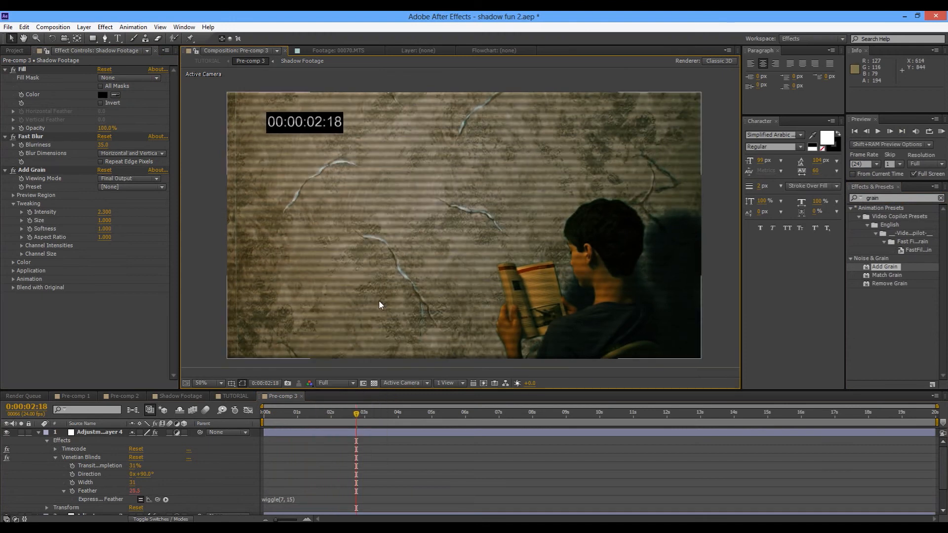
{"action": "scroll", "coordinate": [378, 300], "scroll_direction": "up", "scroll_amount": 5}
{"action": "scroll", "coordinate": [419, 284], "scroll_direction": "down", "scroll_amount": 10}
{"action": "scroll", "coordinate": [438, 285], "scroll_direction": "up", "scroll_amount": 4}
{"action": "left_click_drag", "start_coordinate": [440, 286], "coordinate": [433, 262]}
{"action": "left_click_drag", "start_coordinate": [380, 413], "coordinate": [611, 422]}
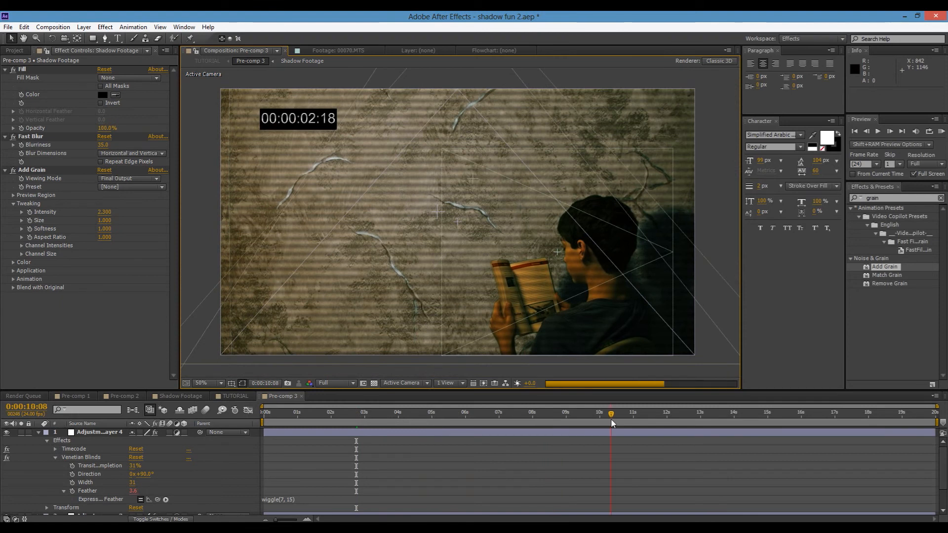
{"action": "left_click_drag", "start_coordinate": [711, 421], "coordinate": [407, 430]}
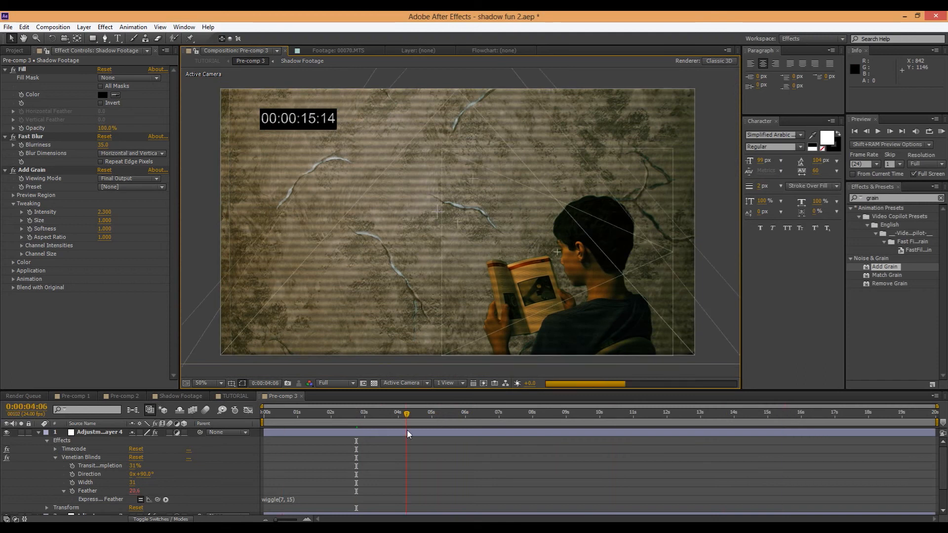
{"action": "left_click", "coordinate": [374, 384]}
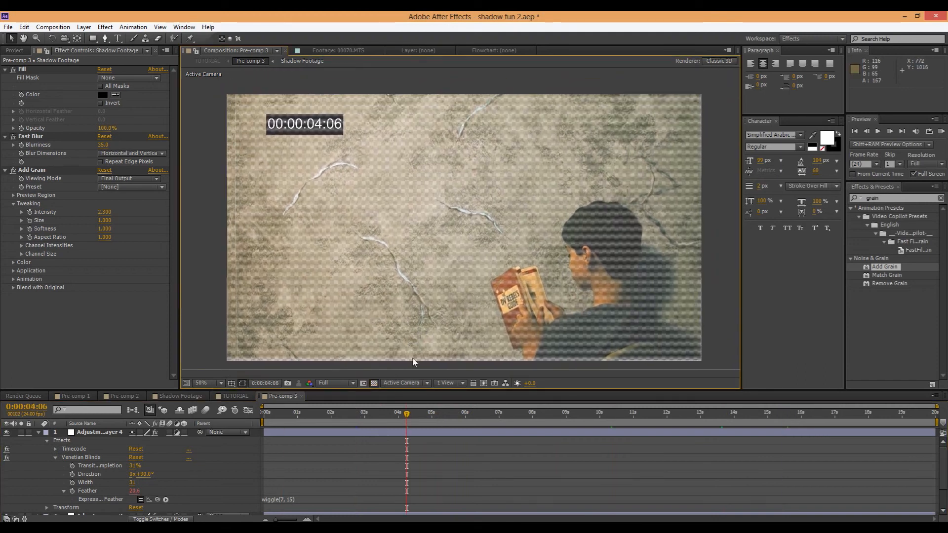
{"action": "left_click", "coordinate": [373, 384]}
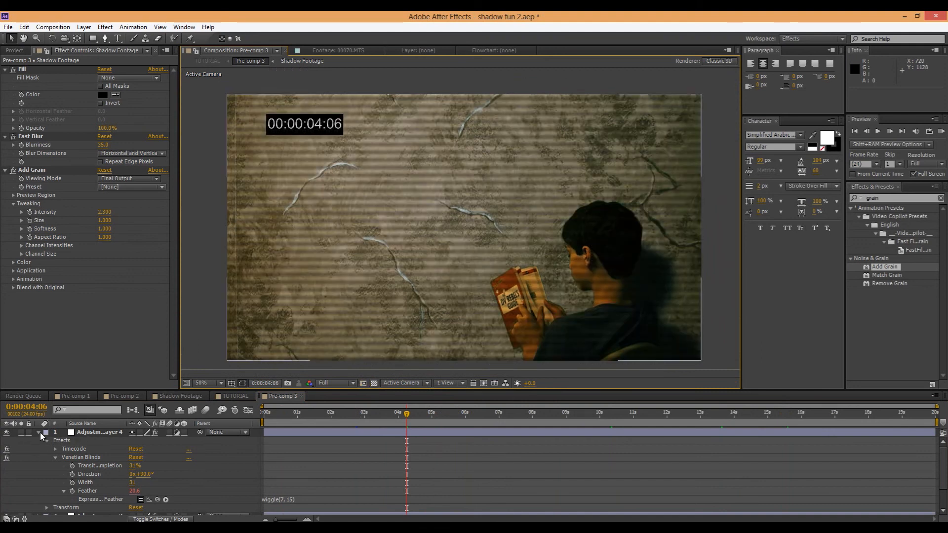
Create a black 1920 x 1080 px solid and place it beneath all other layers in Pre-comp 3
{"action": "left_click", "coordinate": [39, 432]}
{"action": "right_click", "coordinate": [68, 483]}
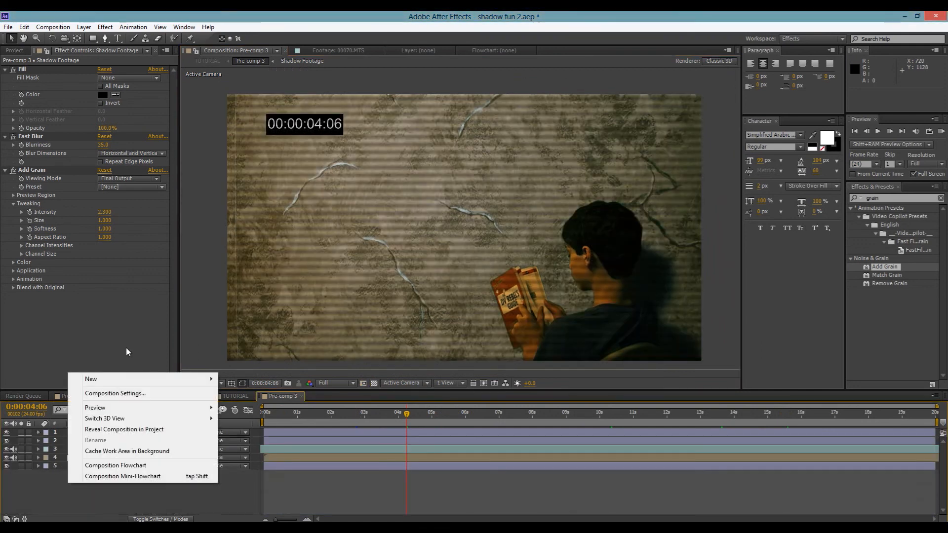
{"action": "mouse_move", "coordinate": [126, 378]}
{"action": "left_click", "coordinate": [242, 403]}
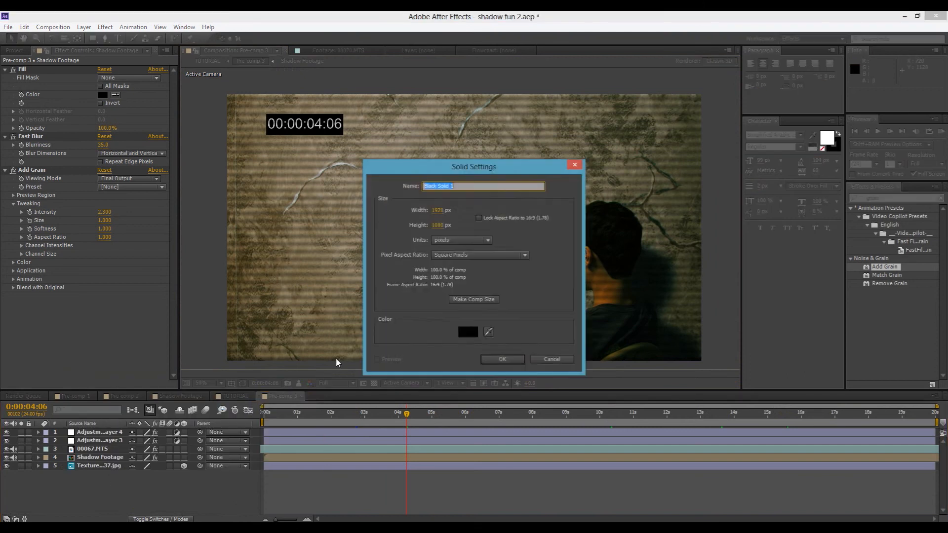
{"action": "left_click", "coordinate": [500, 359]}
{"action": "left_click_drag", "start_coordinate": [93, 432], "coordinate": [106, 479]}
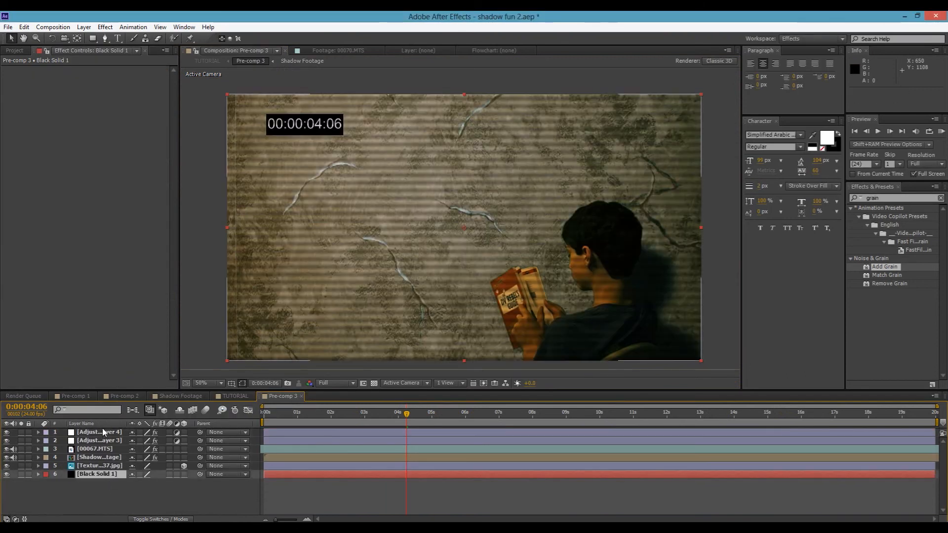
Pre-compose all six layers, moving all attributes into the new composition, and return to Pre-comp 3
{"action": "left_click", "coordinate": [104, 431]}
{"action": "left_click", "coordinate": [98, 476], "text": "shift"}
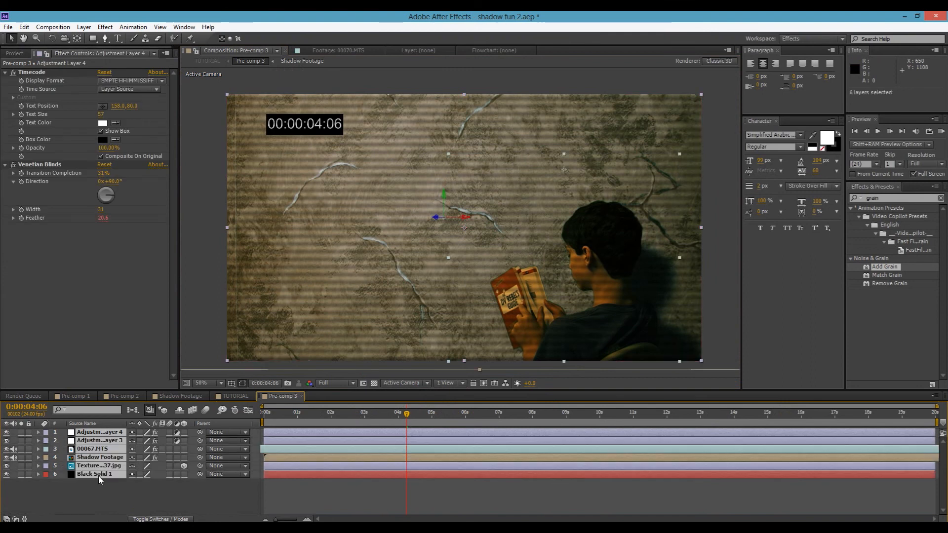
{"action": "right_click", "coordinate": [99, 476]}
{"action": "left_click", "coordinate": [130, 396]}
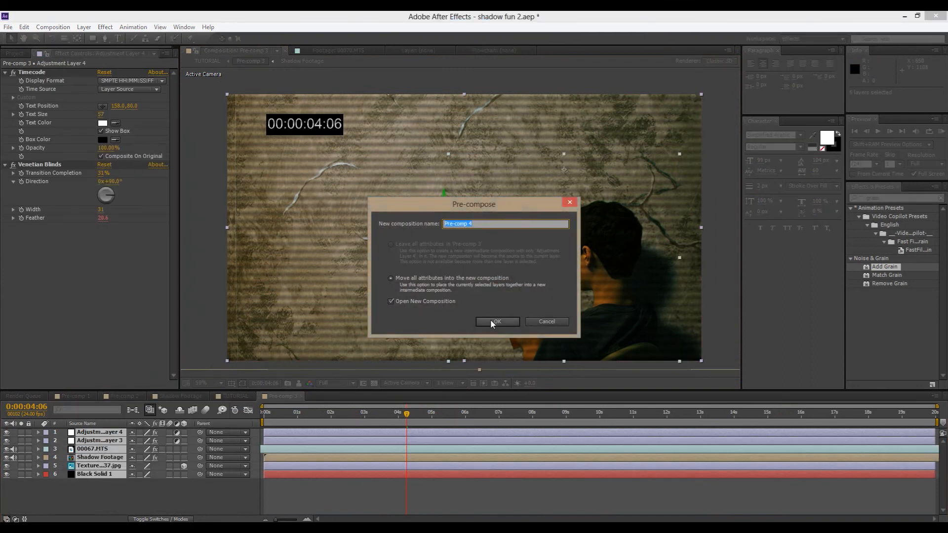
{"action": "left_click", "coordinate": [491, 320]}
{"action": "left_click", "coordinate": [284, 397]}
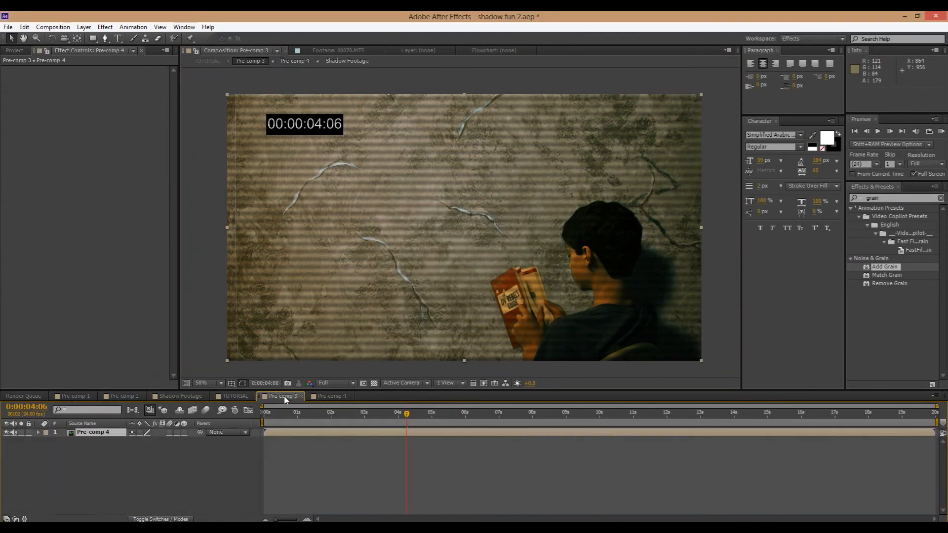
{"action": "left_click", "coordinate": [159, 450]}
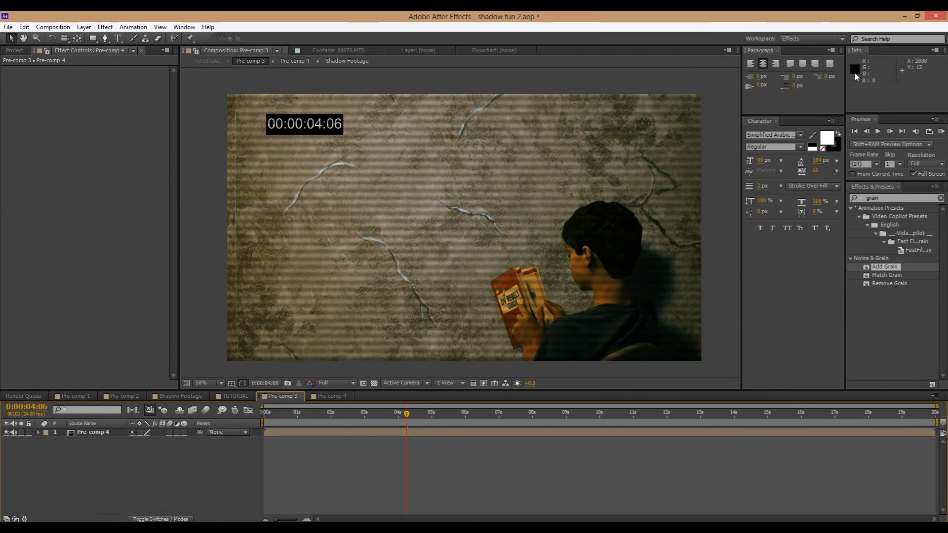
Apply the Moderate camera shake preset from the _VFX Bro_ animation presets to the Pre-comp 4 layer
{"action": "left_click", "coordinate": [941, 198]}
{"action": "left_click", "coordinate": [858, 198]}
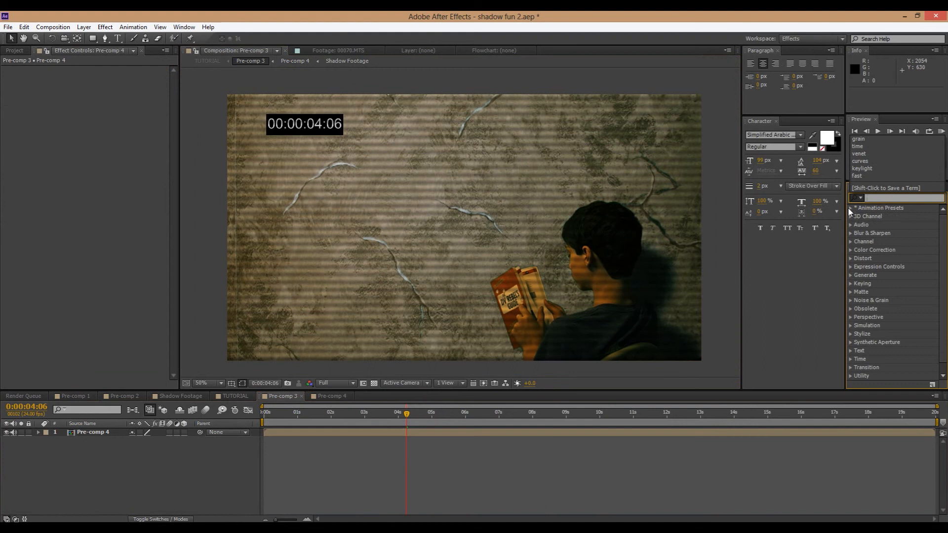
{"action": "left_click", "coordinate": [849, 209]}
{"action": "left_click", "coordinate": [859, 217]}
{"action": "left_click", "coordinate": [867, 225]}
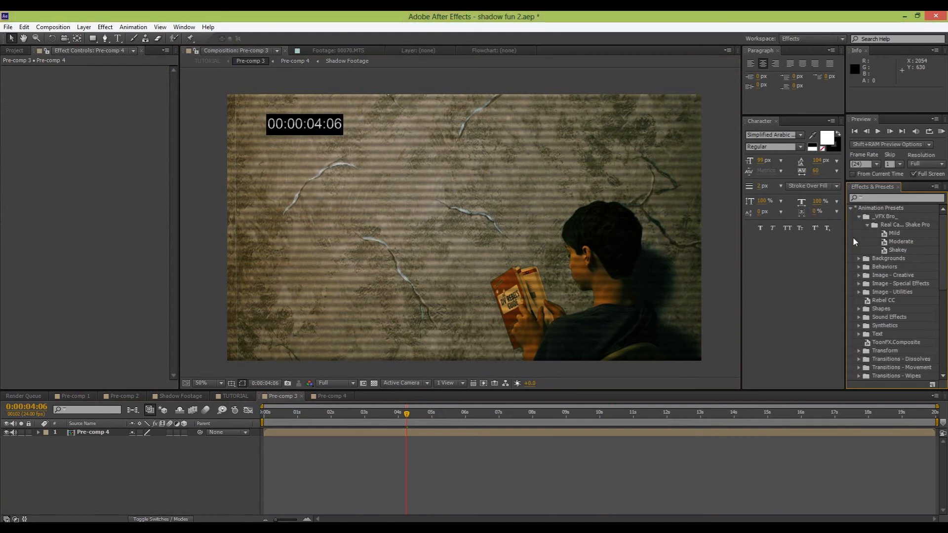
{"action": "left_click_drag", "start_coordinate": [899, 242], "coordinate": [90, 434]}
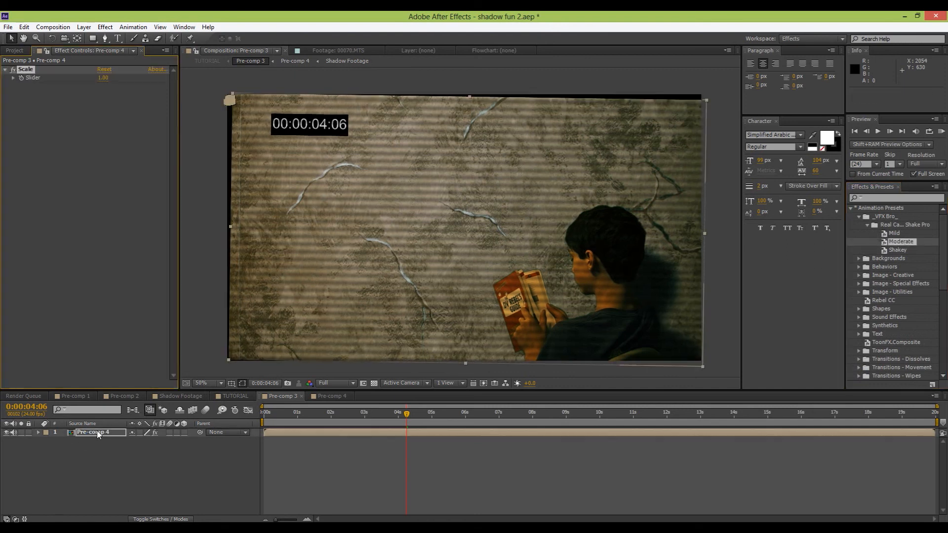
Enlarge the Pre-comp 4 layer until its tilted edges extend past the frame on all sides, and play the shake
{"action": "left_click_drag", "start_coordinate": [228, 360], "coordinate": [197, 374]}
{"action": "left_click", "coordinate": [250, 324]}
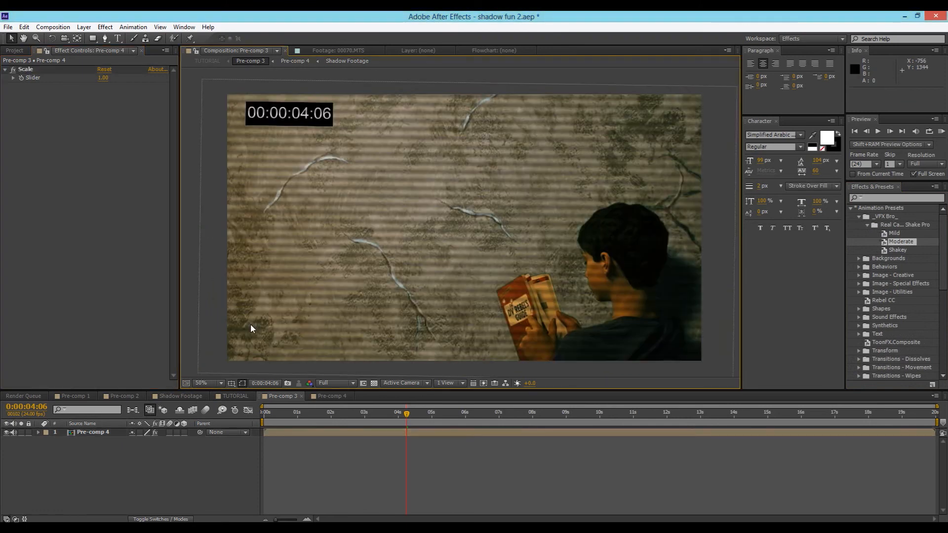
{"action": "key", "text": "space"}
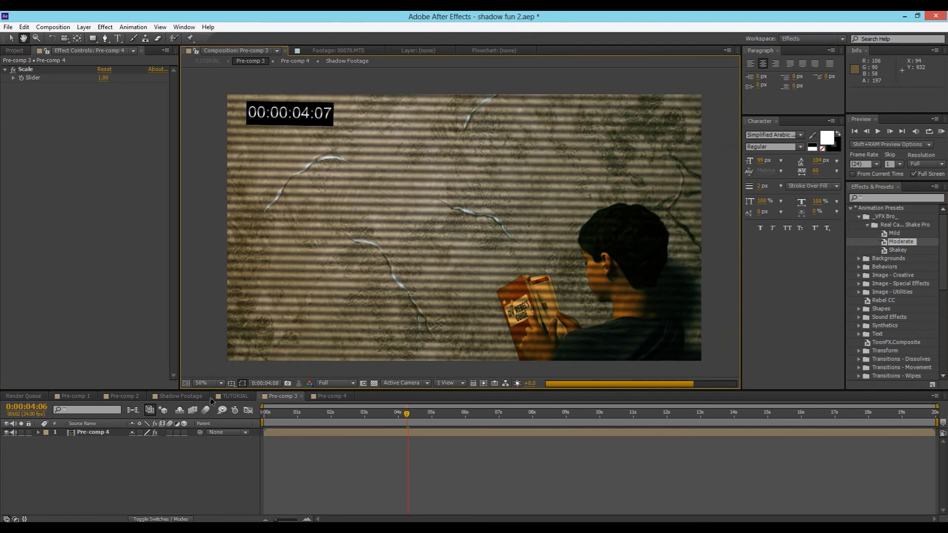
Set the preview resolution to Quarter and preview the camera shake
{"action": "left_click", "coordinate": [398, 415]}
{"action": "left_click", "coordinate": [336, 383]}
{"action": "left_click", "coordinate": [340, 442]}
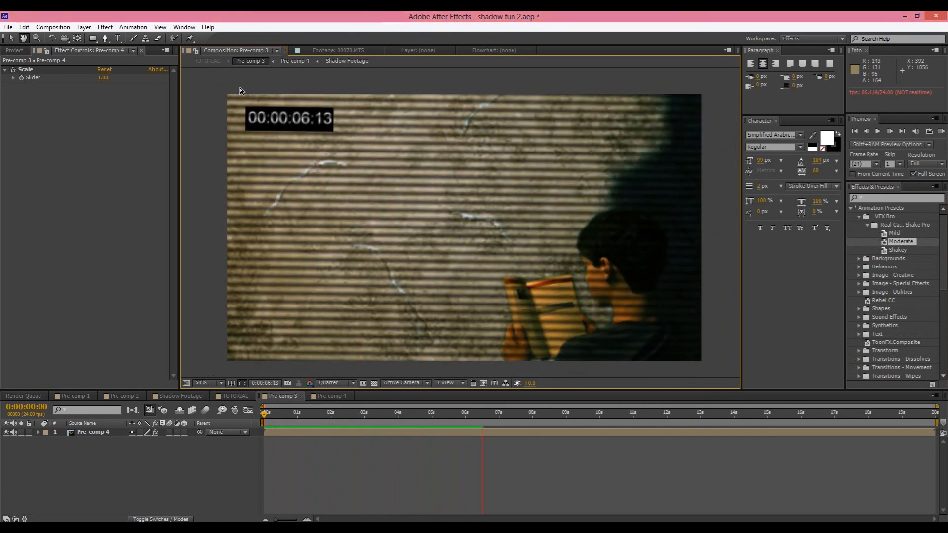
Move the Timecode effect from Adjustment Layer 4 in Pre-comp 4 onto the Pre-comp 4 layer in Pre-comp 3
{"action": "left_click", "coordinate": [331, 396]}
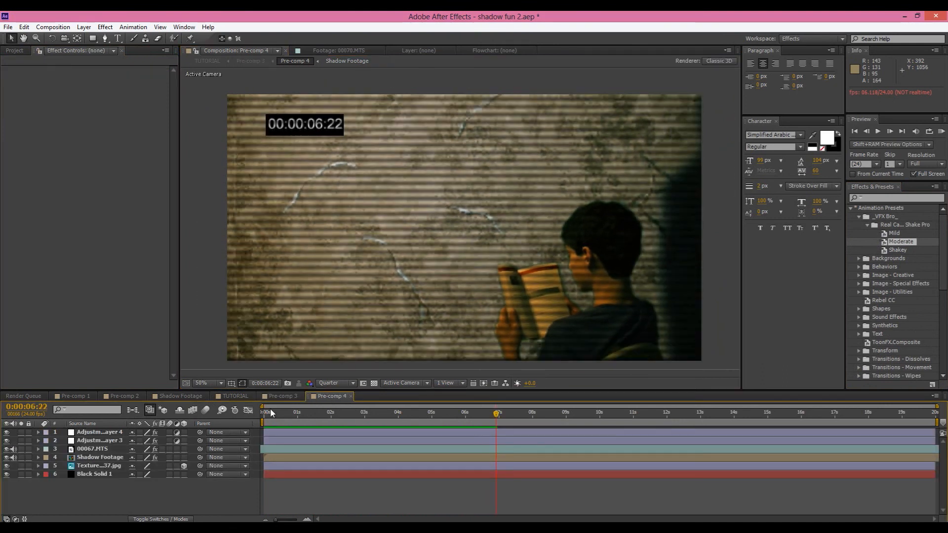
{"action": "left_click", "coordinate": [108, 432]}
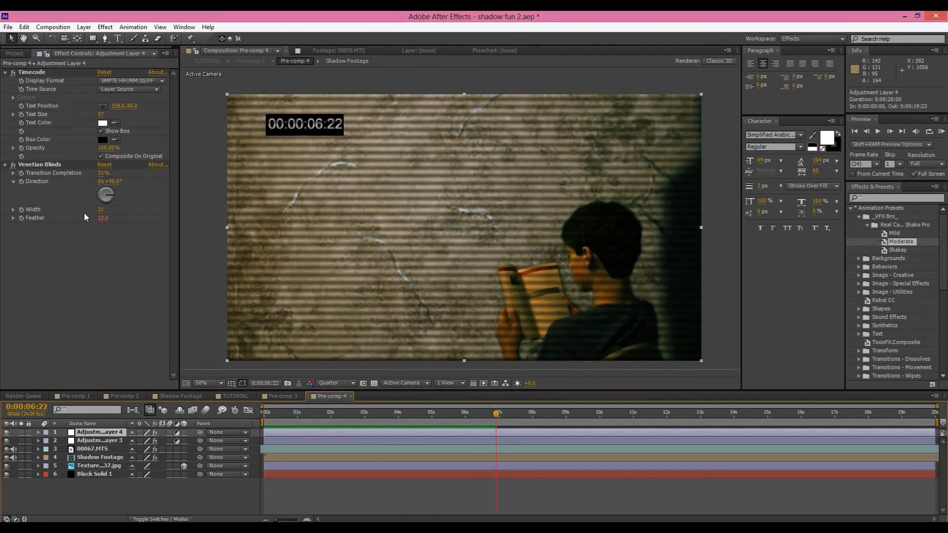
{"action": "left_click", "coordinate": [40, 72]}
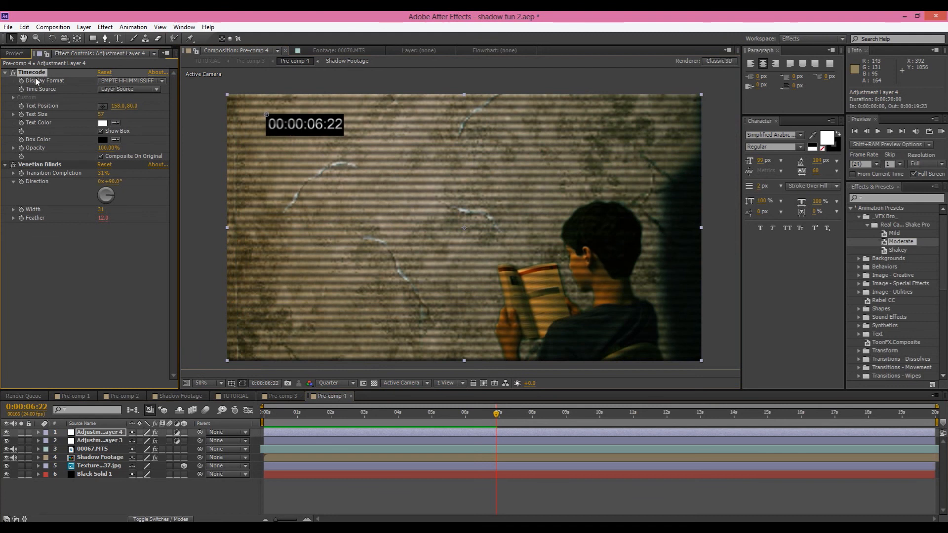
{"action": "key", "text": "Delete"}
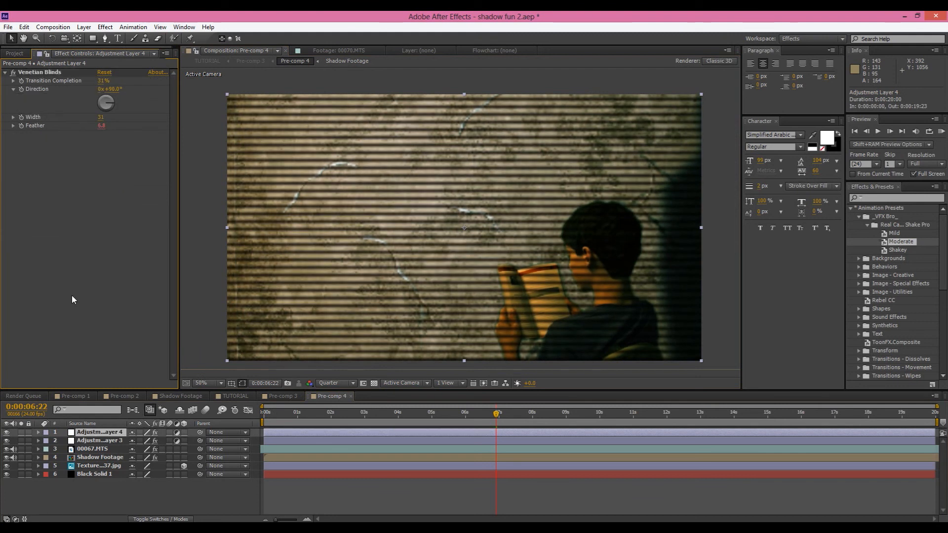
{"action": "left_click", "coordinate": [285, 395]}
{"action": "left_click", "coordinate": [75, 432]}
Create a new adjustment layer above the Pre-comp 4 layer in Pre-comp 3
{"action": "right_click", "coordinate": [171, 496]}
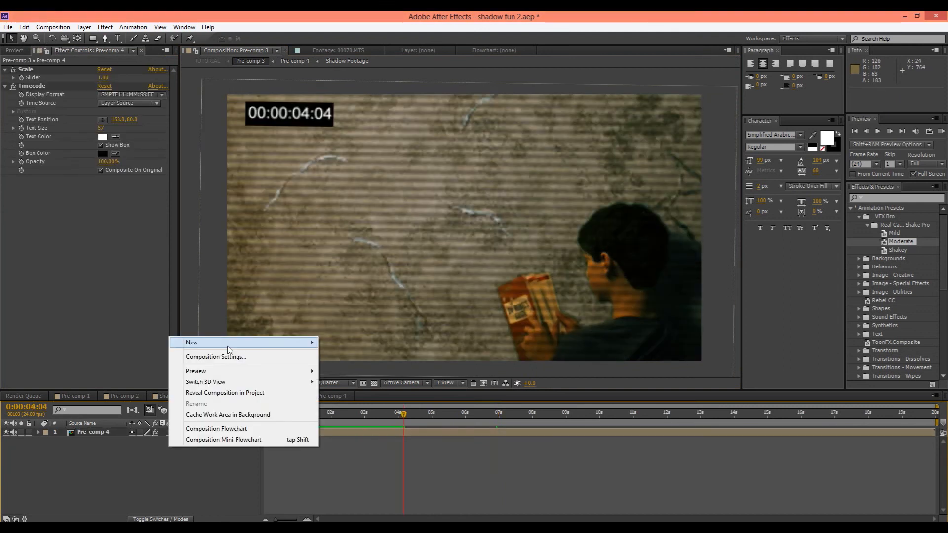
{"action": "mouse_move", "coordinate": [190, 340]}
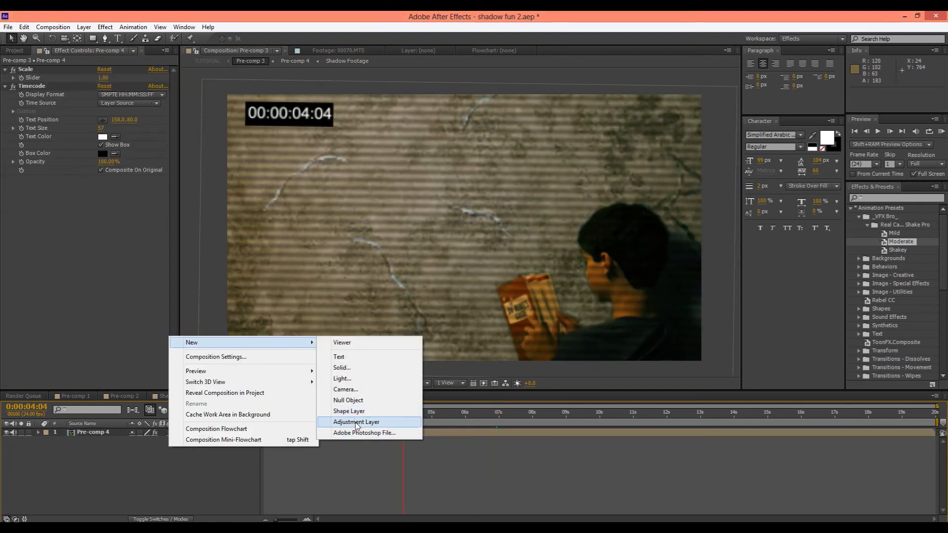
{"action": "left_click", "coordinate": [380, 425]}
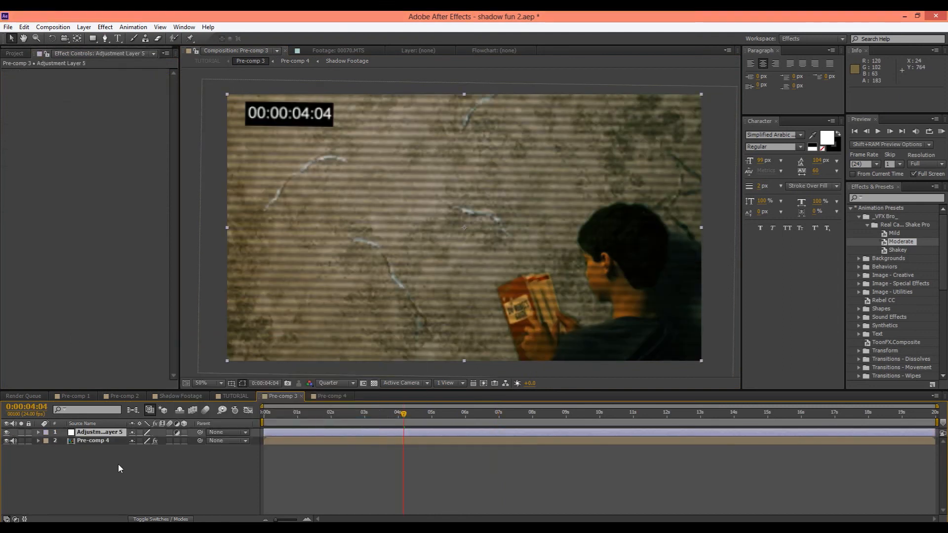